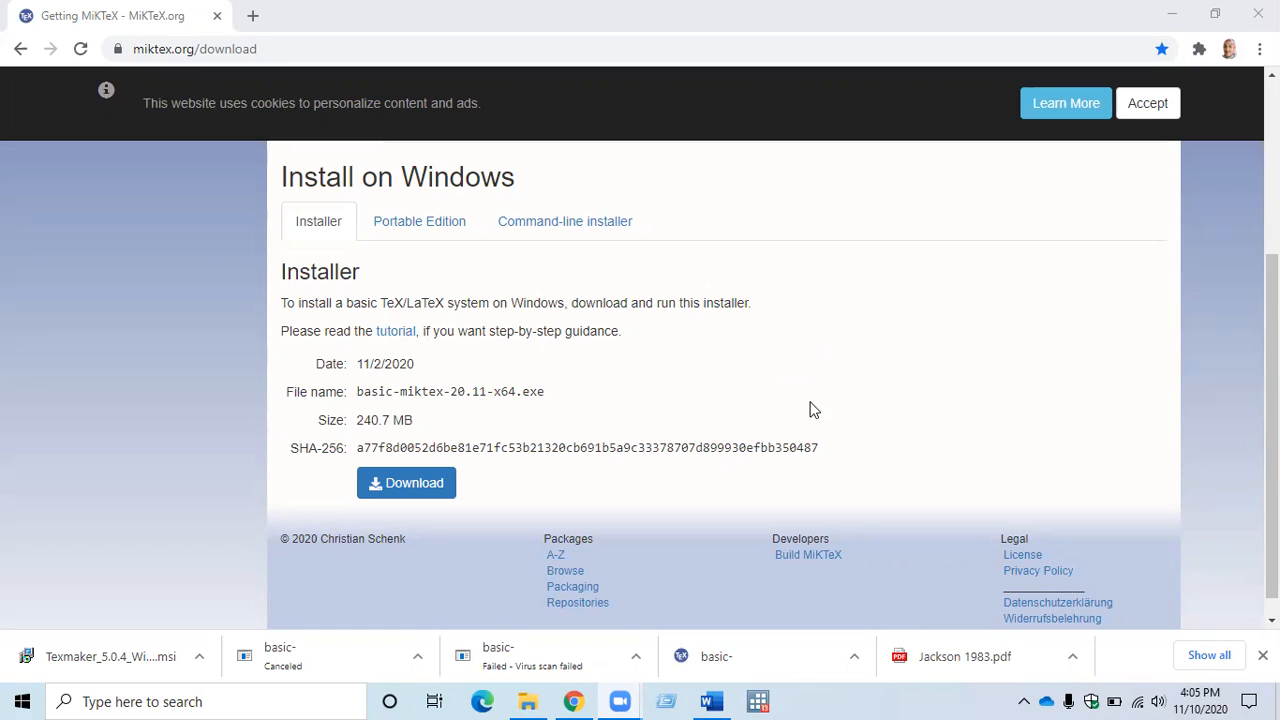
pyautogui.scroll(3, 1115, 304)
pyautogui.scroll(-2, 1106, 311)
pyautogui.scroll(2, 1107, 312)
pyautogui.scroll(-3, 1104, 311)
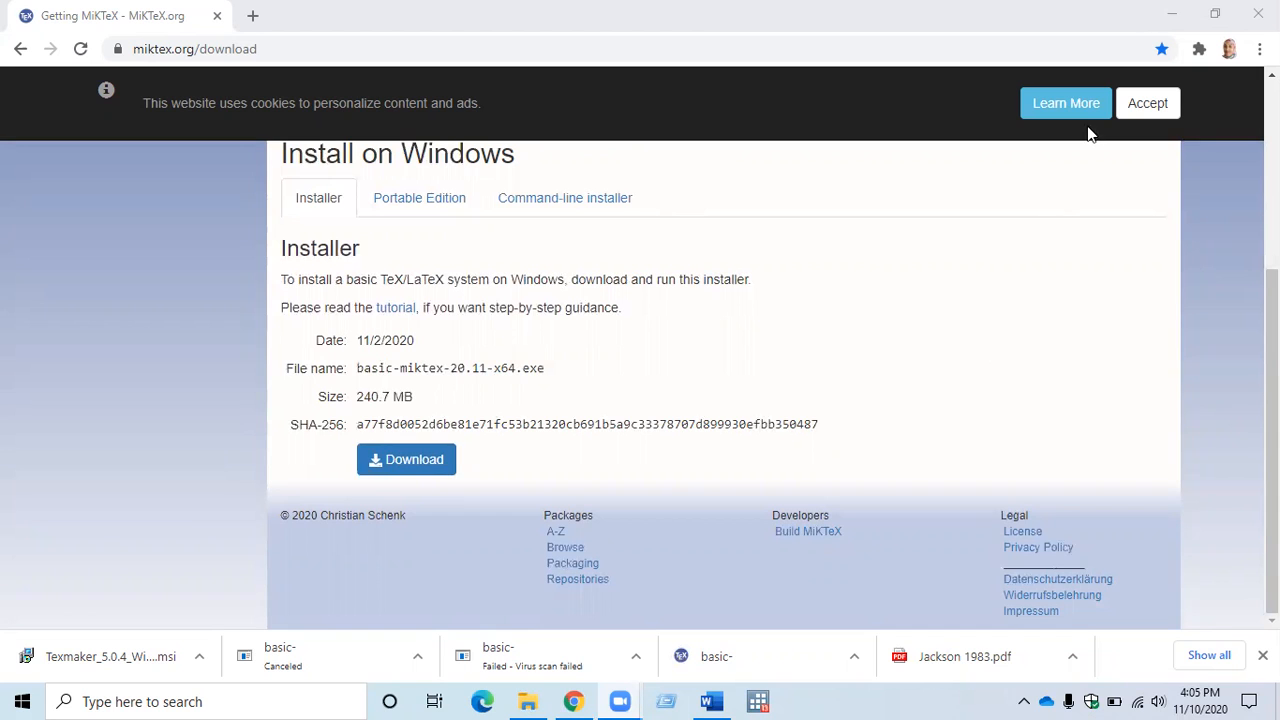
# Minimise the browser and run basic-miktex-20.11-x64 from the Downloads folder as administrator, approving the elevation request.
pyautogui.click(1176, 12)
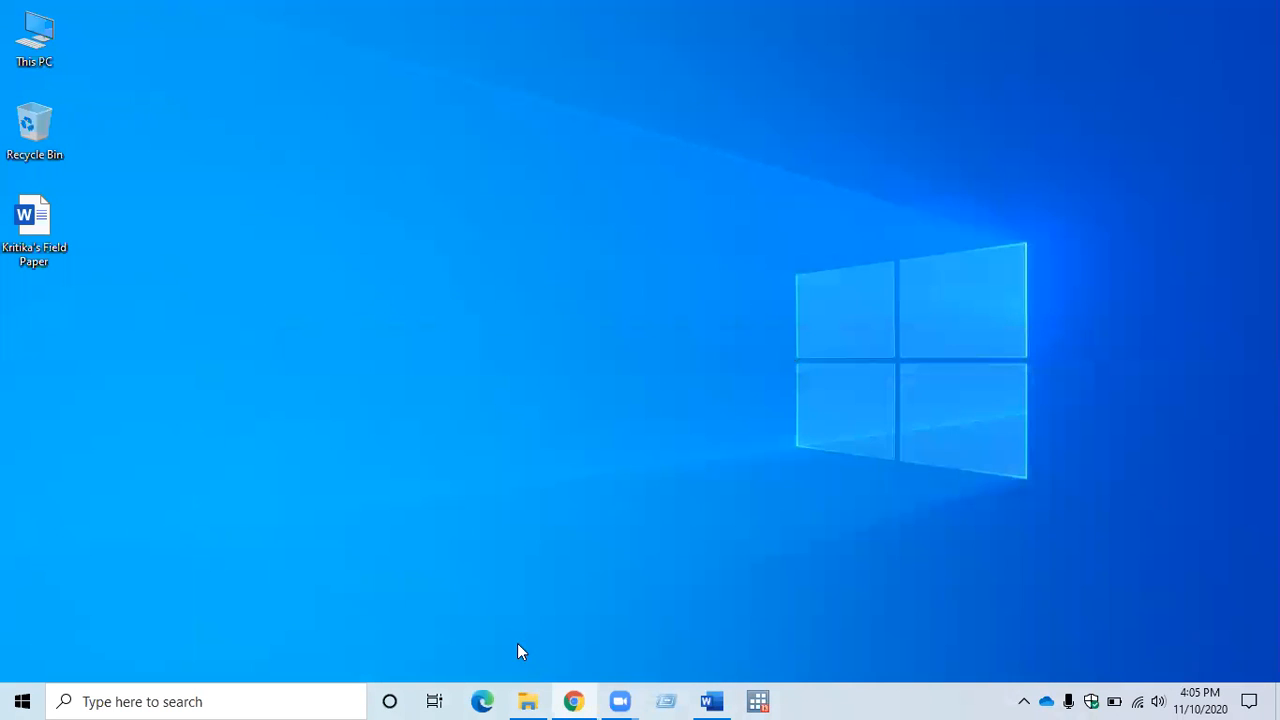
pyautogui.click(528, 701)
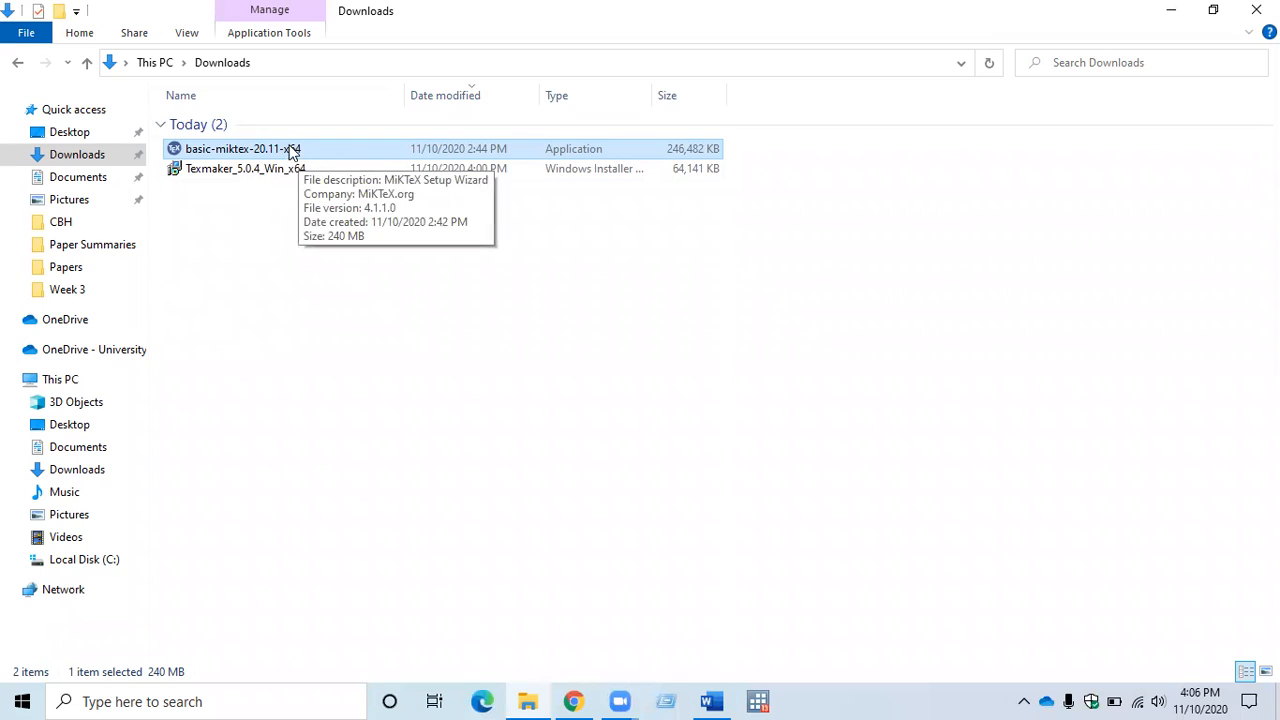
pyautogui.rightClick(247, 148)
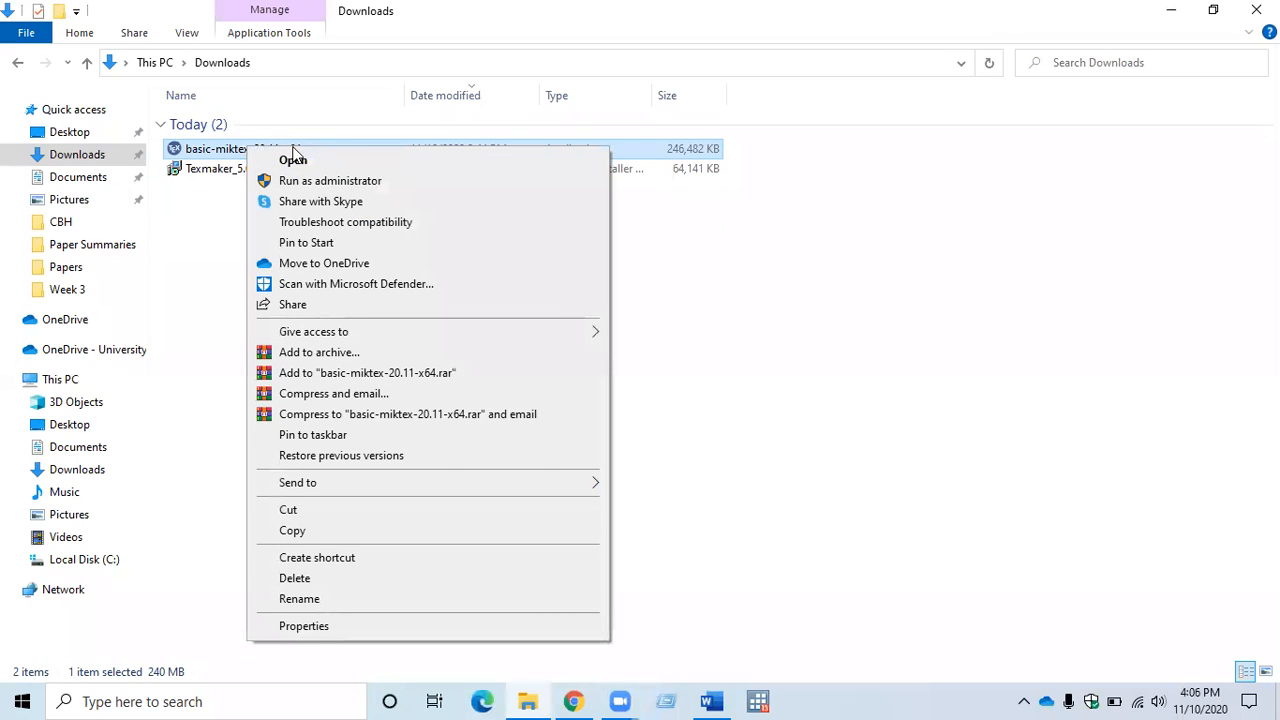
pyautogui.click(340, 192)
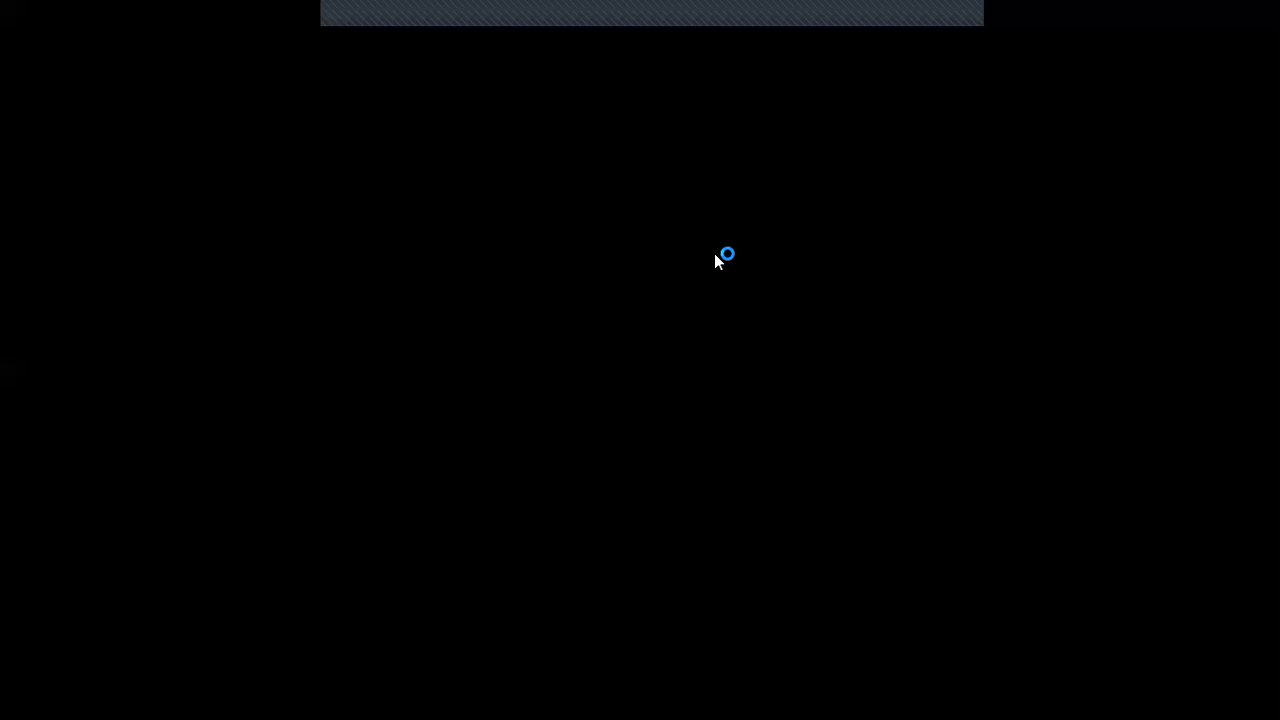
pyautogui.click(501, 477)
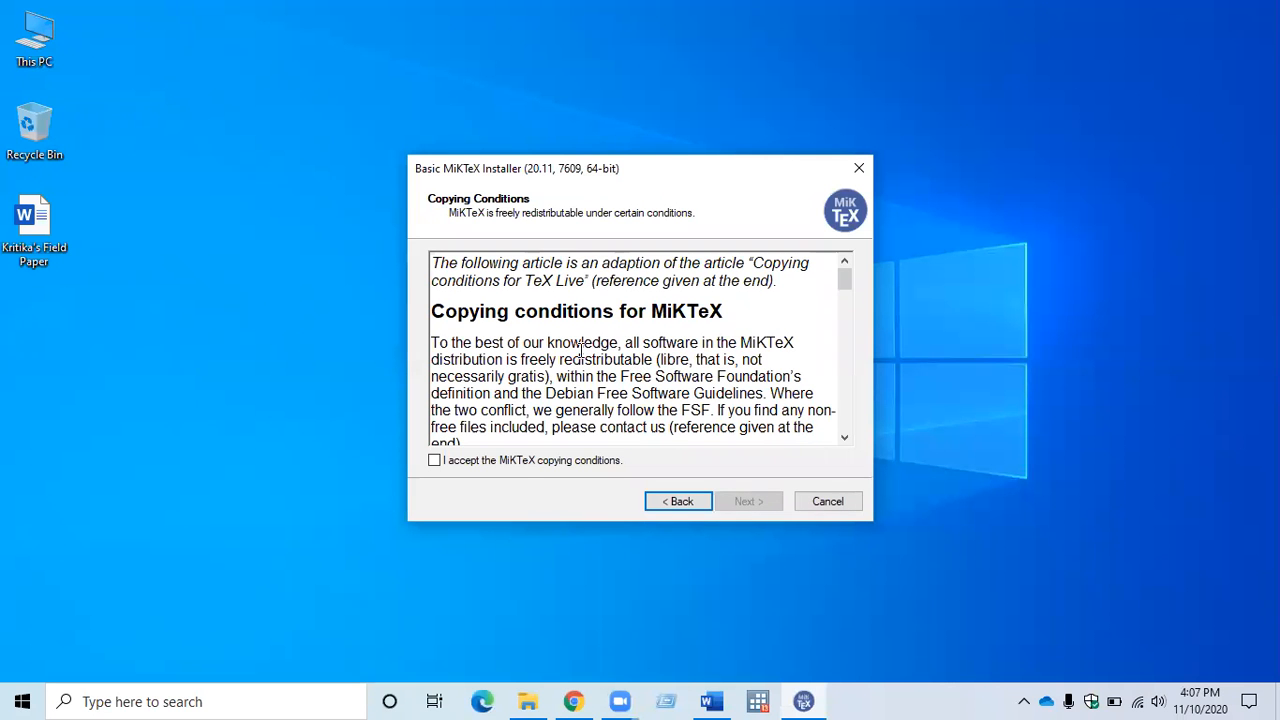
# Review and accept the MiKTeX copying conditions, and continue to the installation scope.
pyautogui.scroll(-1, 740, 314)
pyautogui.scroll(-1, 740, 314)
pyautogui.scroll(-2, 740, 314)
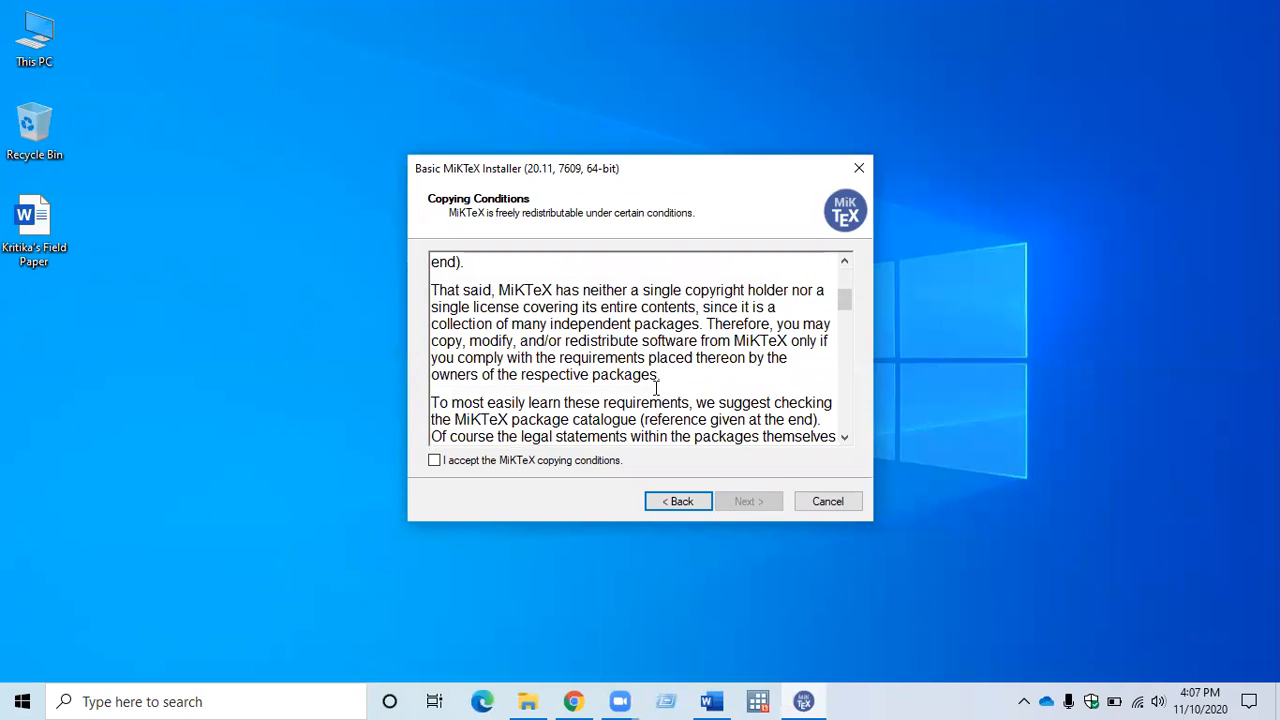
pyautogui.scroll(4, 697, 341)
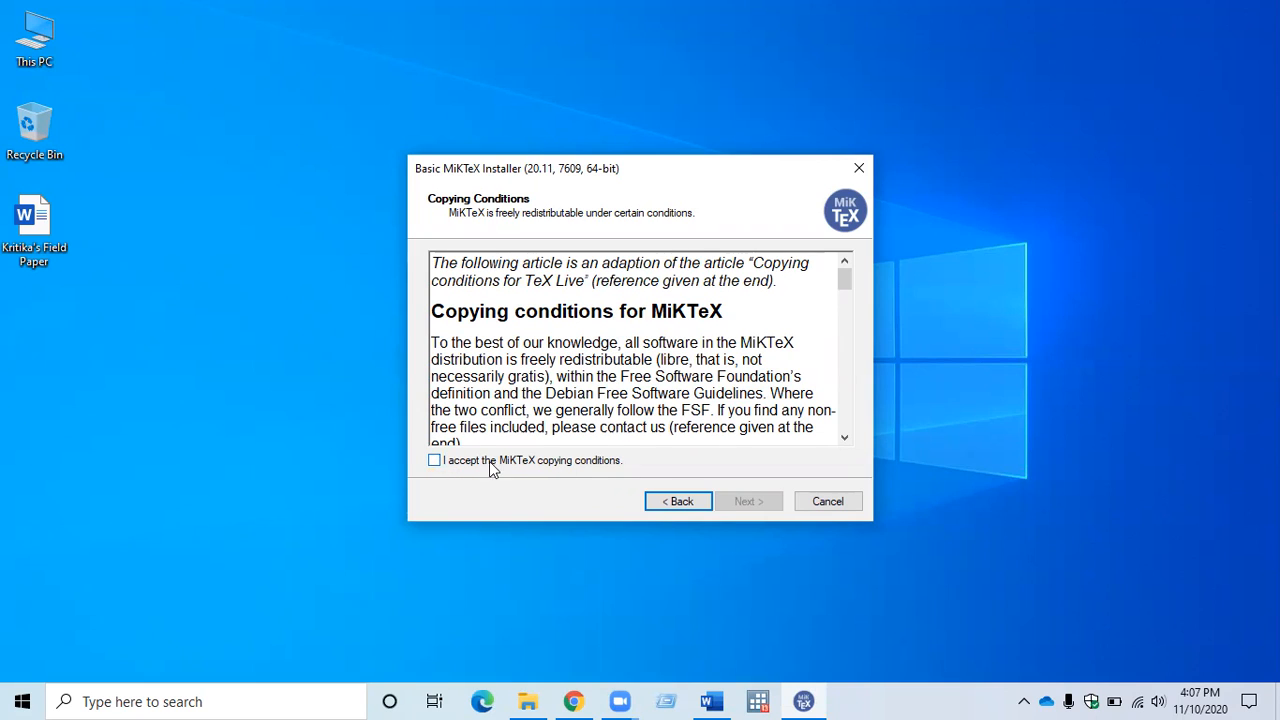
pyautogui.click(434, 461)
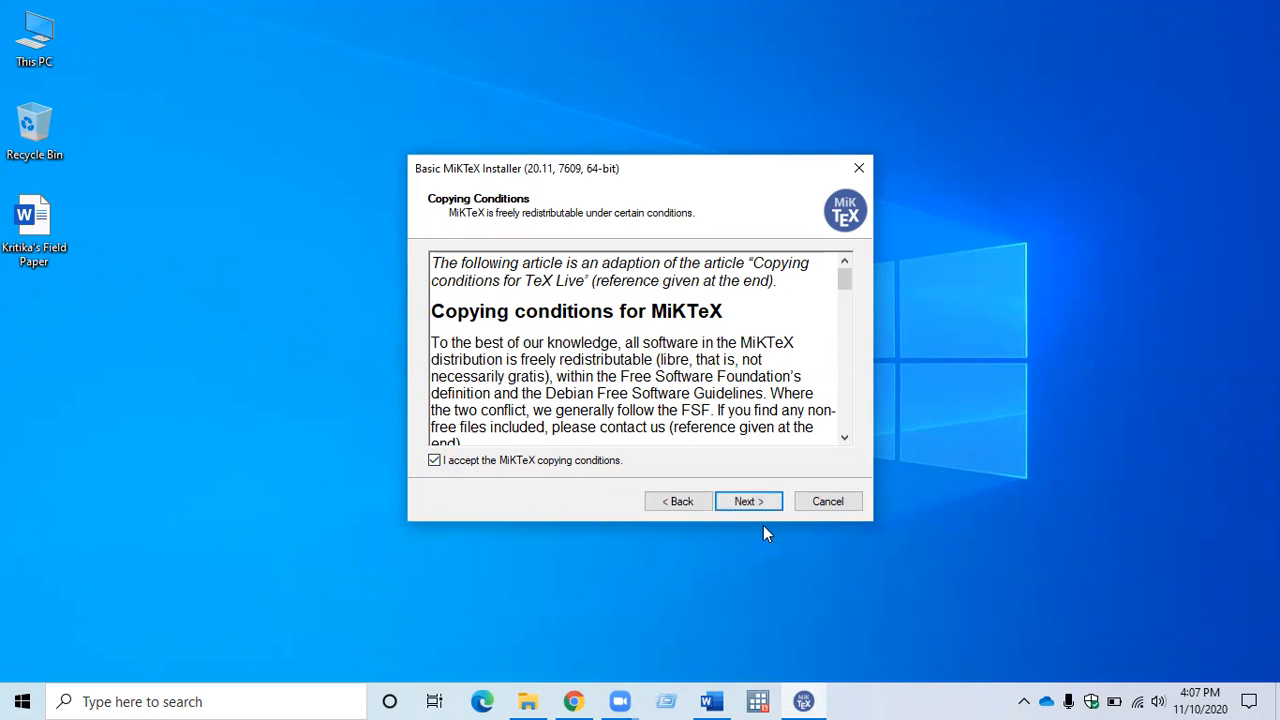
pyautogui.click(748, 503)
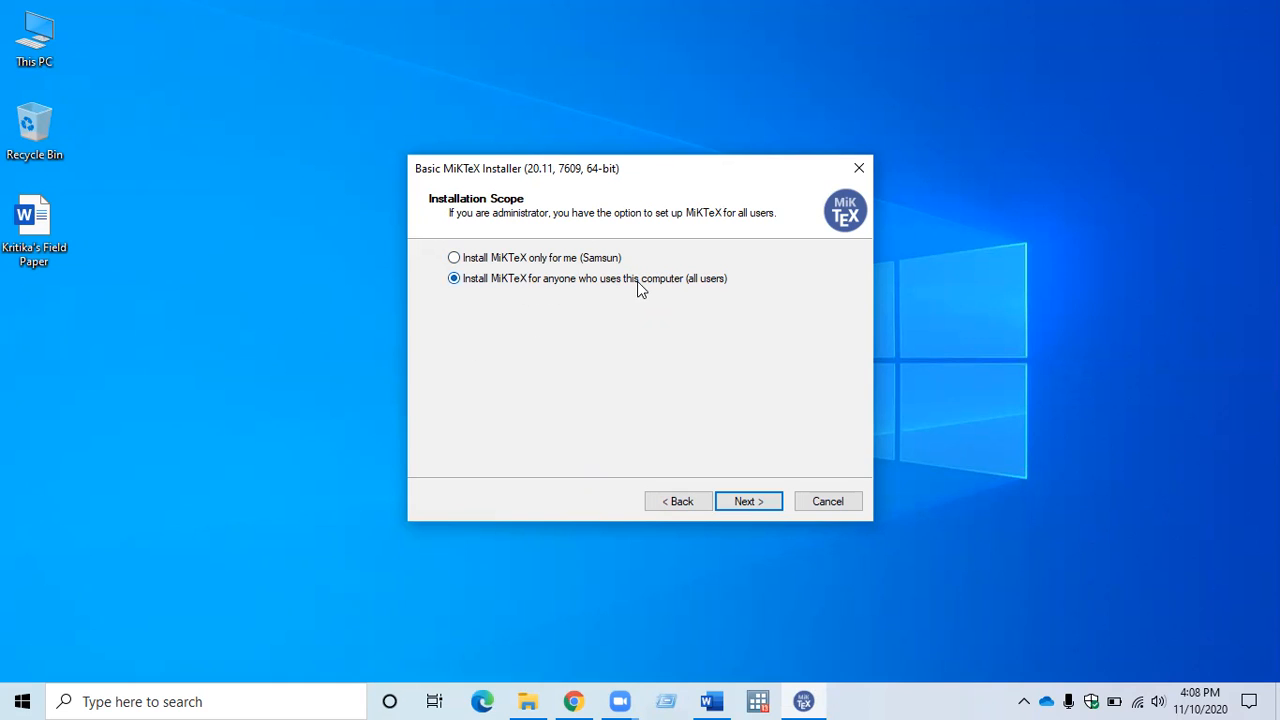
# Install MiKTeX for all users in C:\Program Files\MiKTeX, with A4 as preferred paper and missing packages set to Ask me first.
pyautogui.click(745, 503)
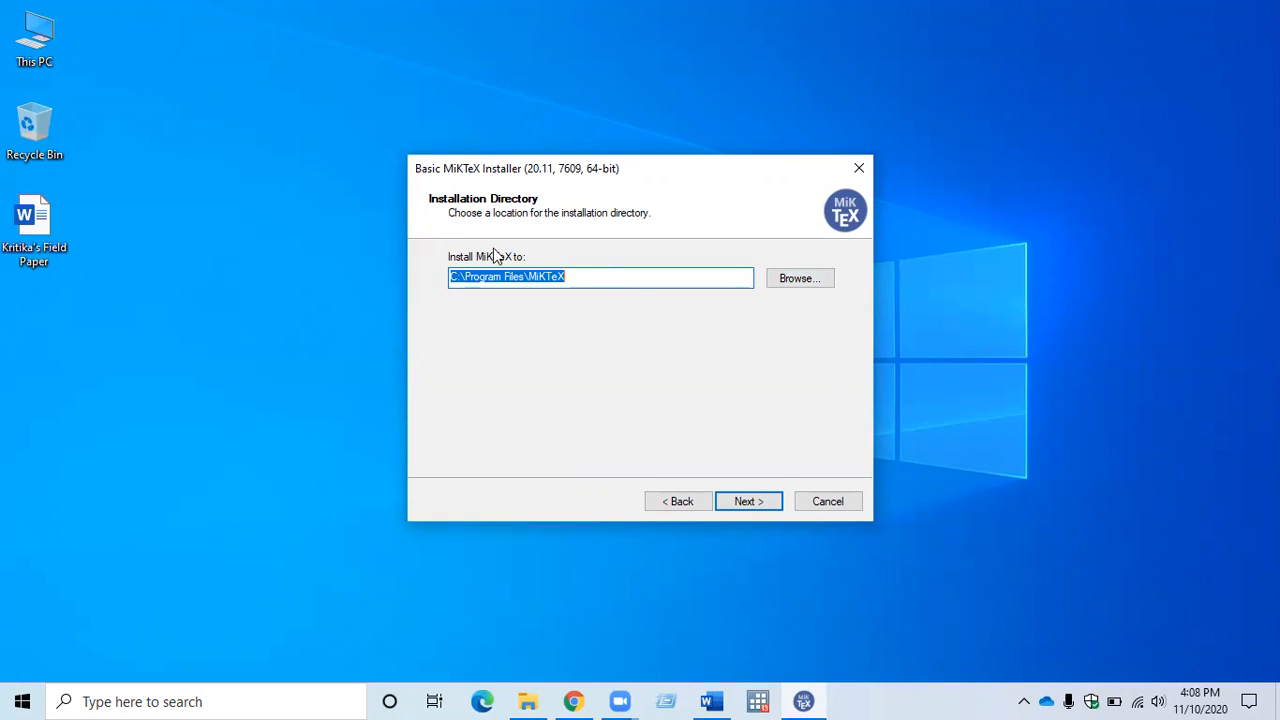
pyautogui.click(746, 497)
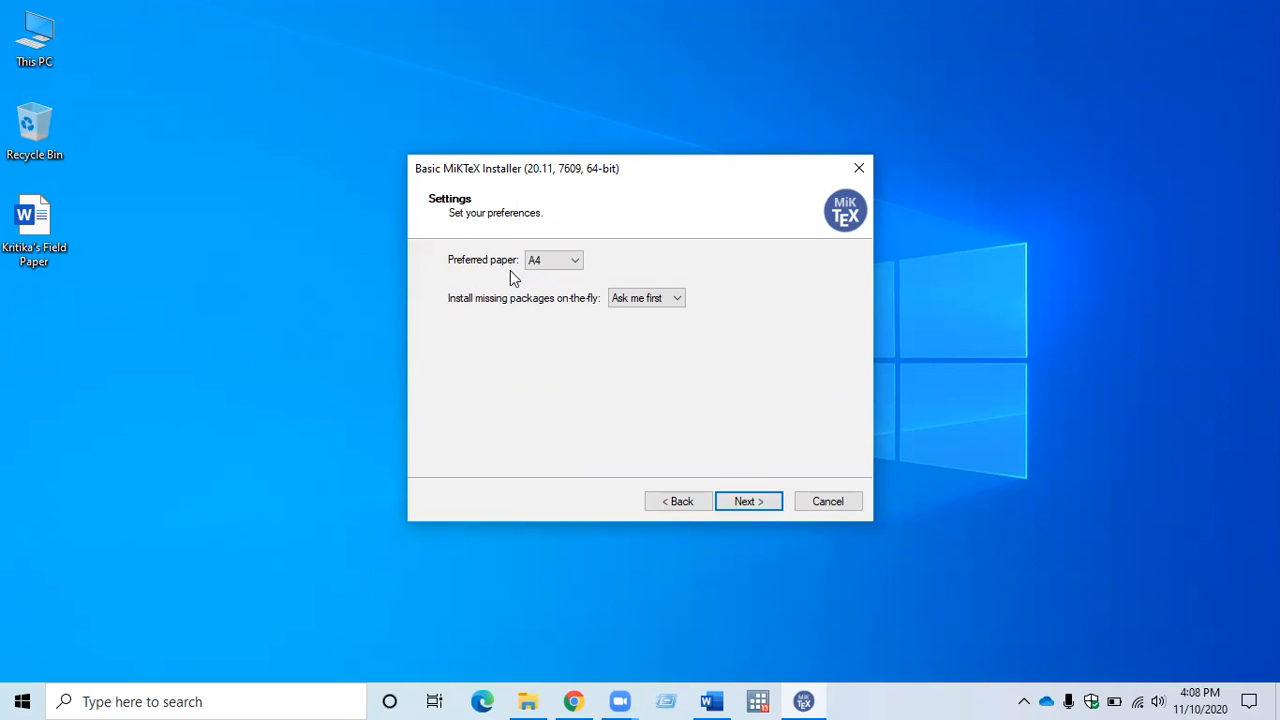
pyautogui.click(576, 261)
pyautogui.click(615, 266)
pyautogui.click(685, 305)
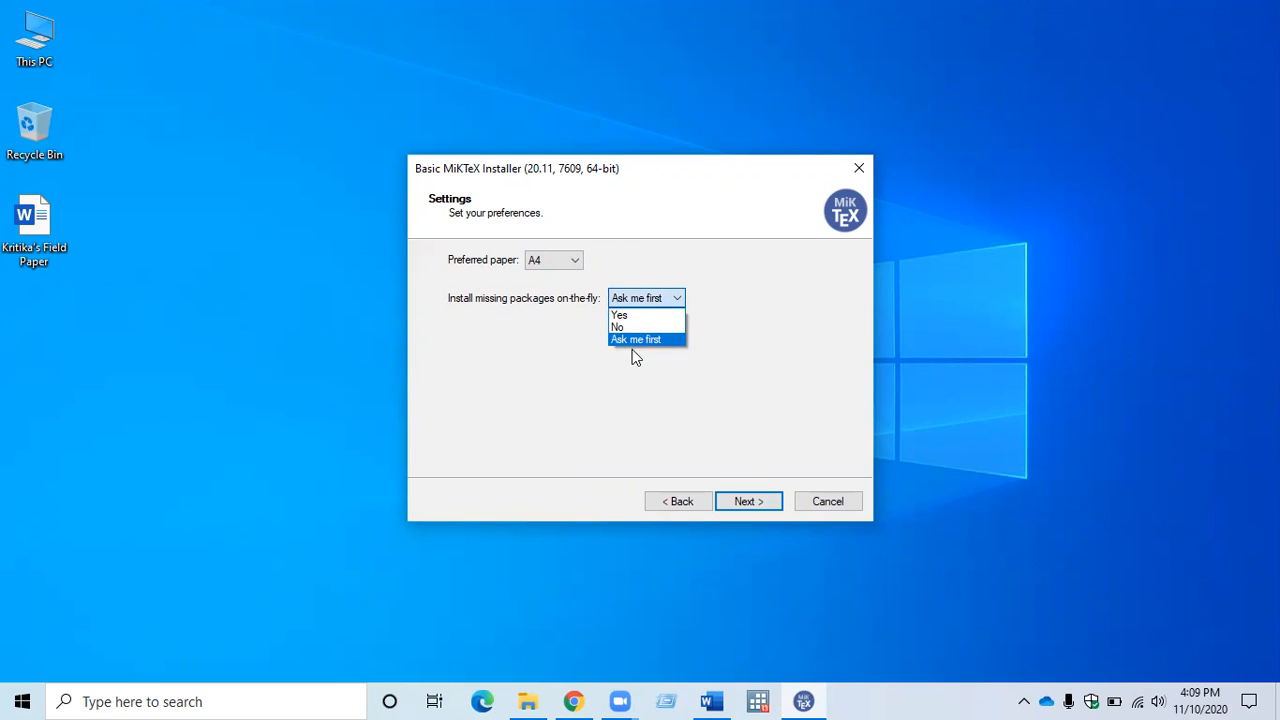
pyautogui.click(645, 341)
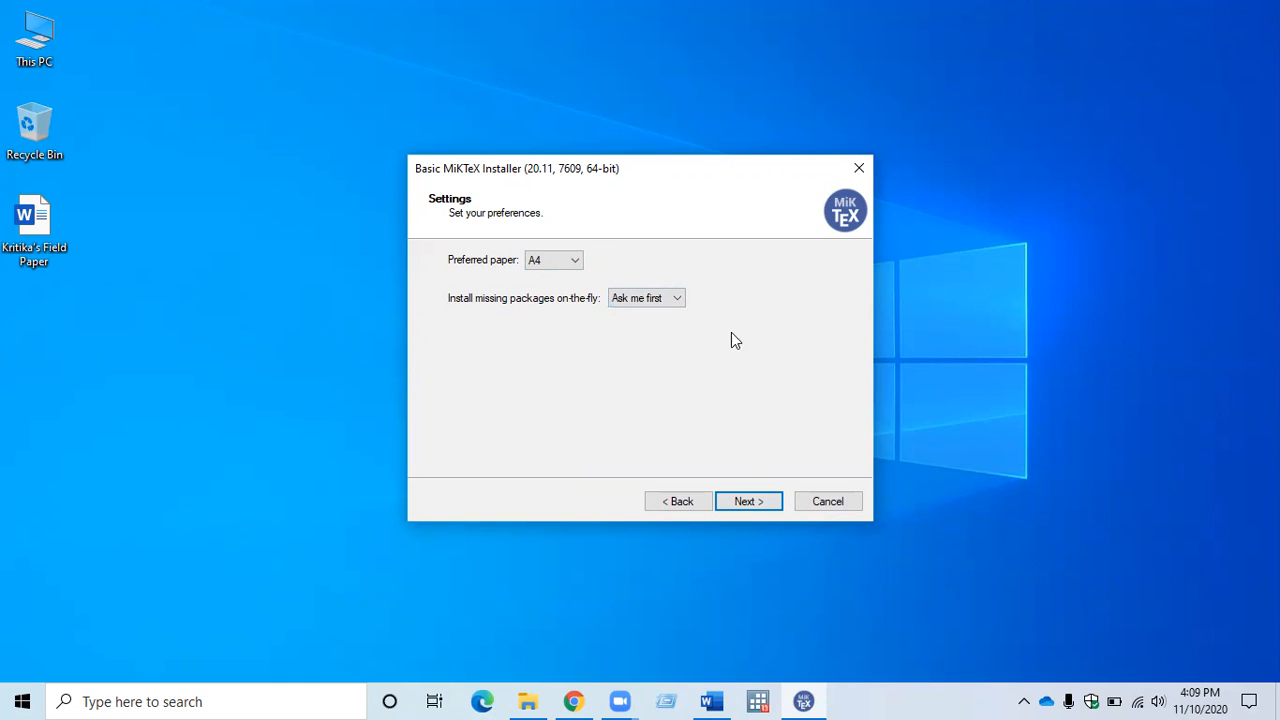
pyautogui.click(744, 505)
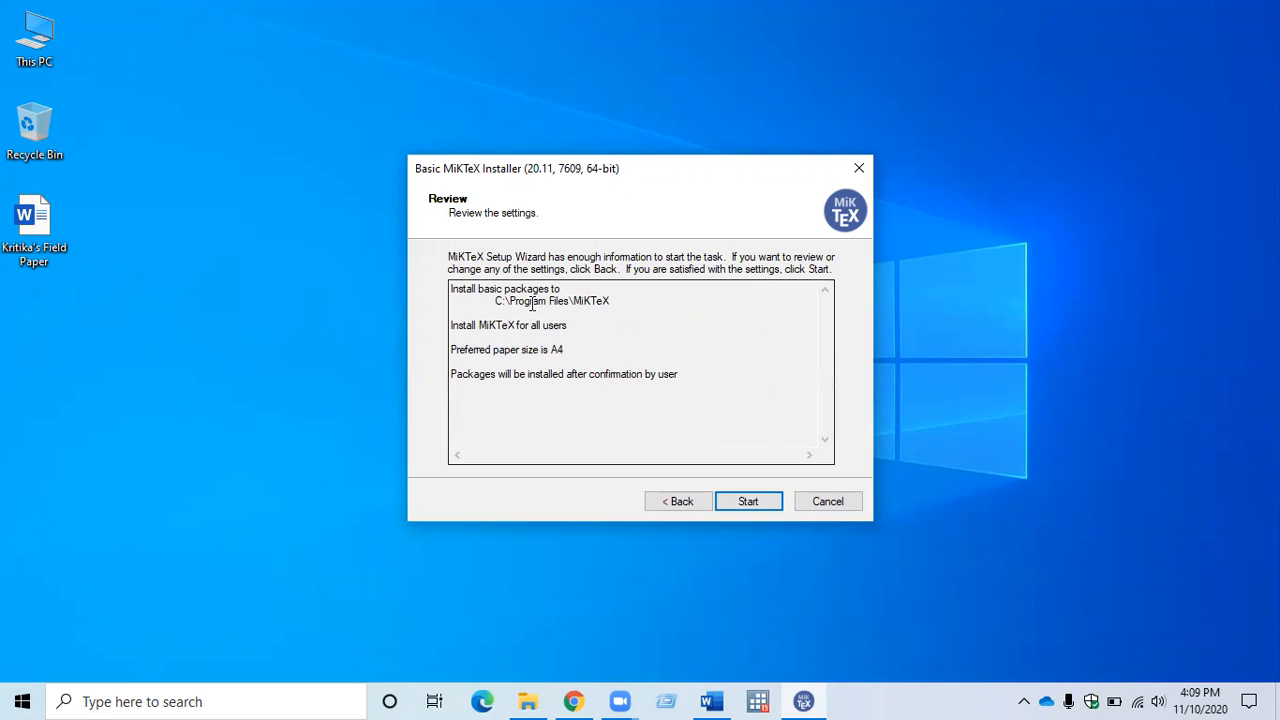
pyautogui.click(750, 503)
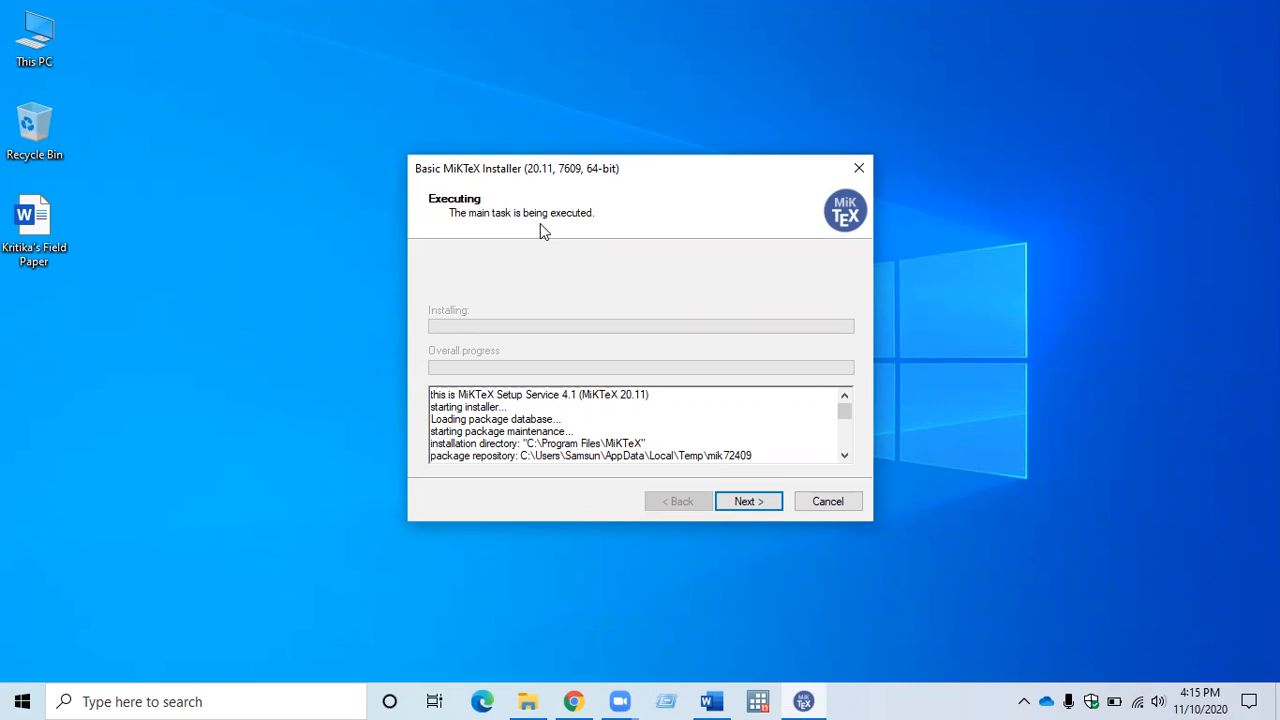
pyautogui.click(757, 504)
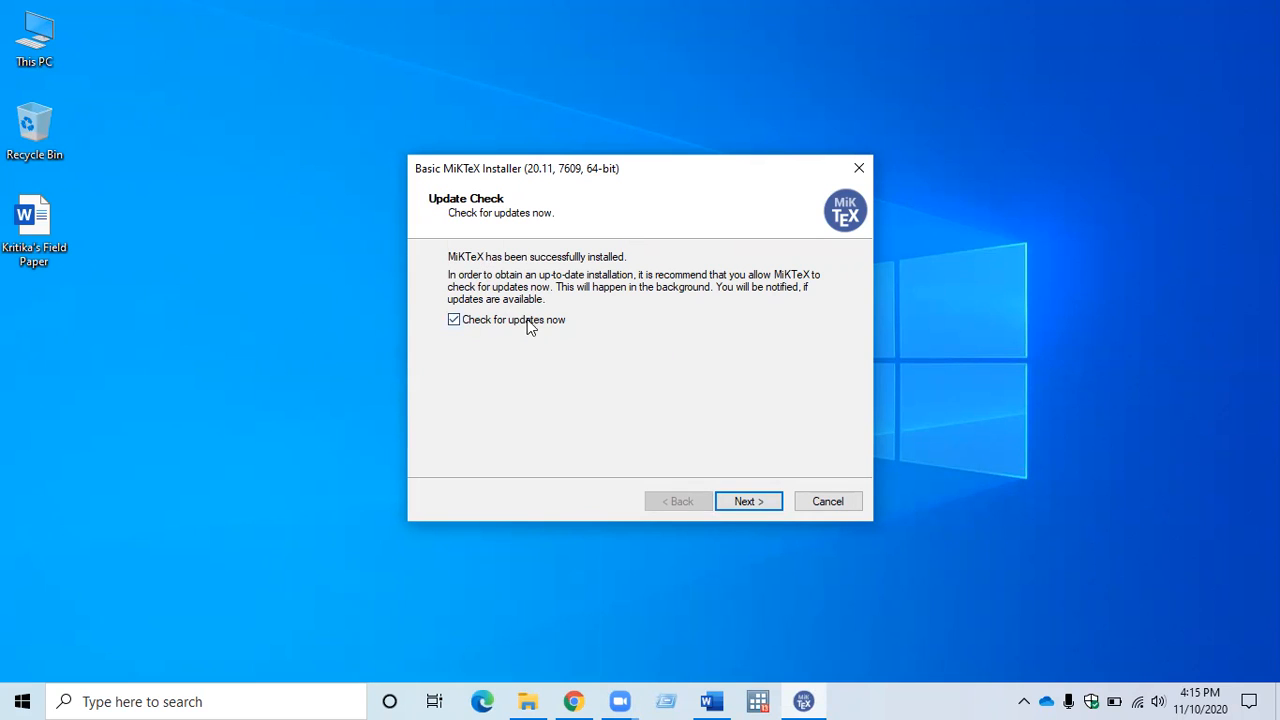
pyautogui.click(454, 321)
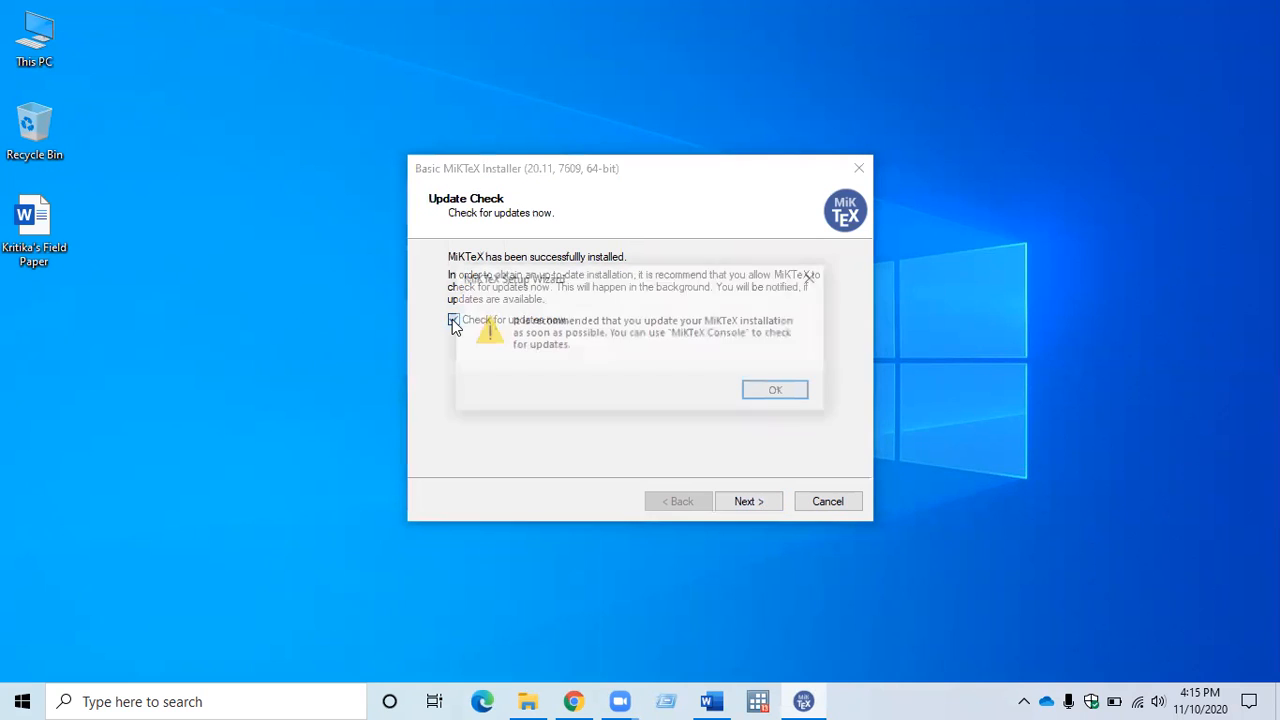
pyautogui.click(812, 278)
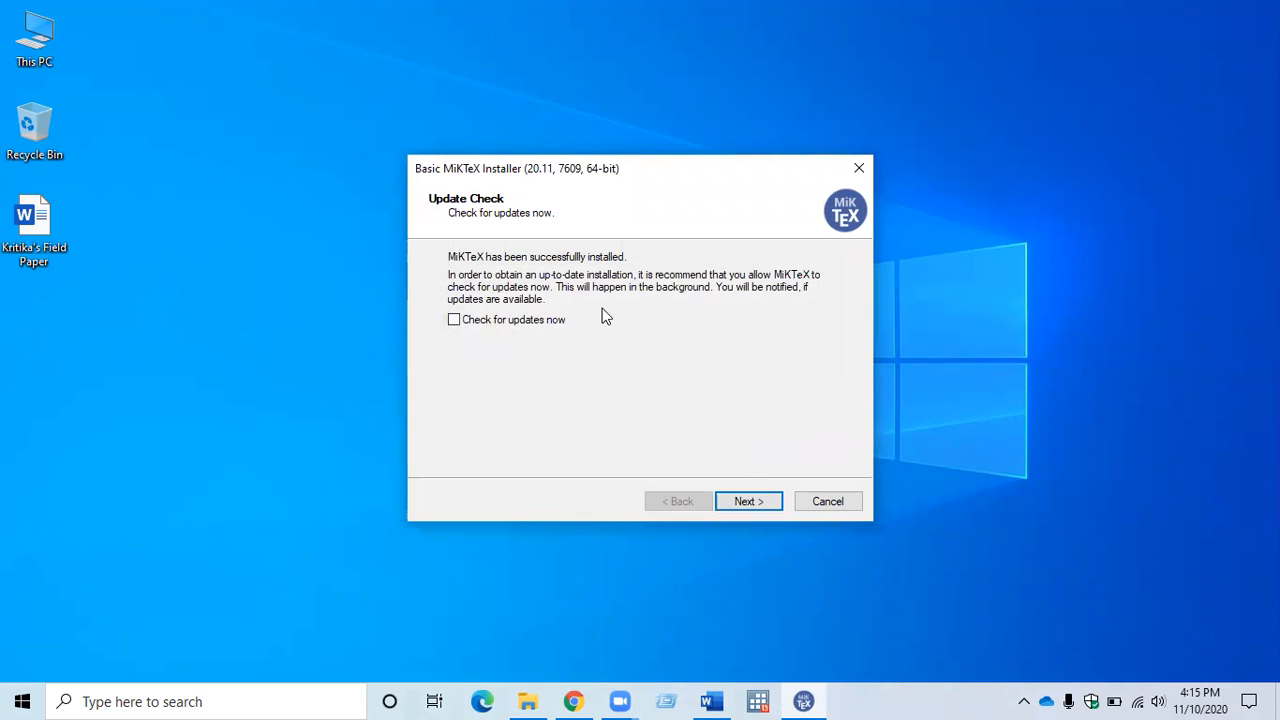
pyautogui.click(454, 320)
# Finish the MiKTeX setup wizard with the update check enabled, and close the giveback web page it opens.
pyautogui.click(752, 502)
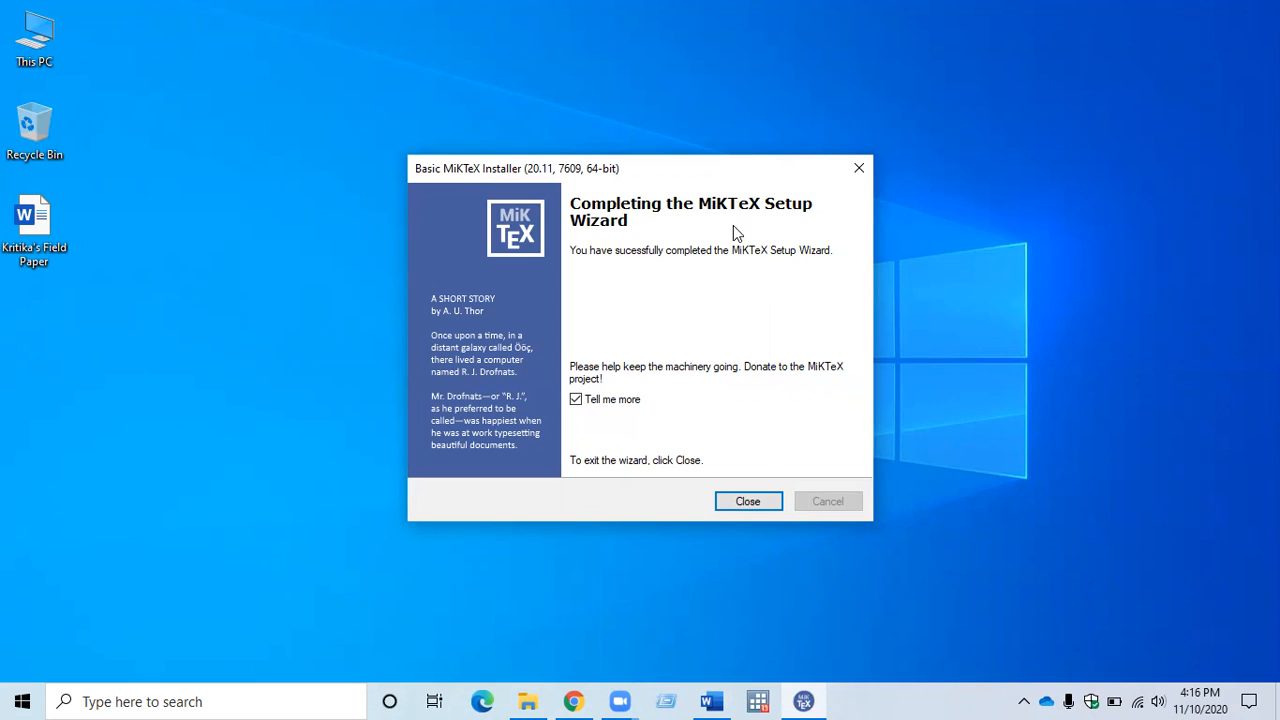
pyautogui.click(748, 502)
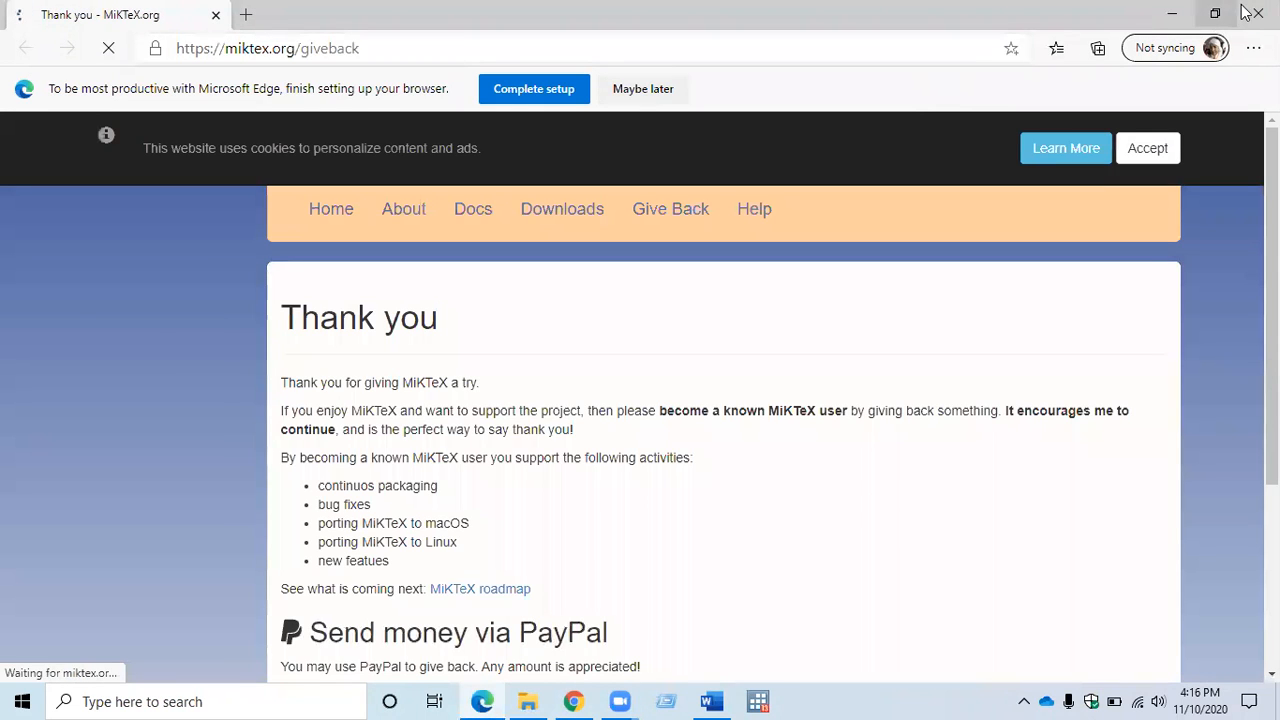
pyautogui.click(1258, 14)
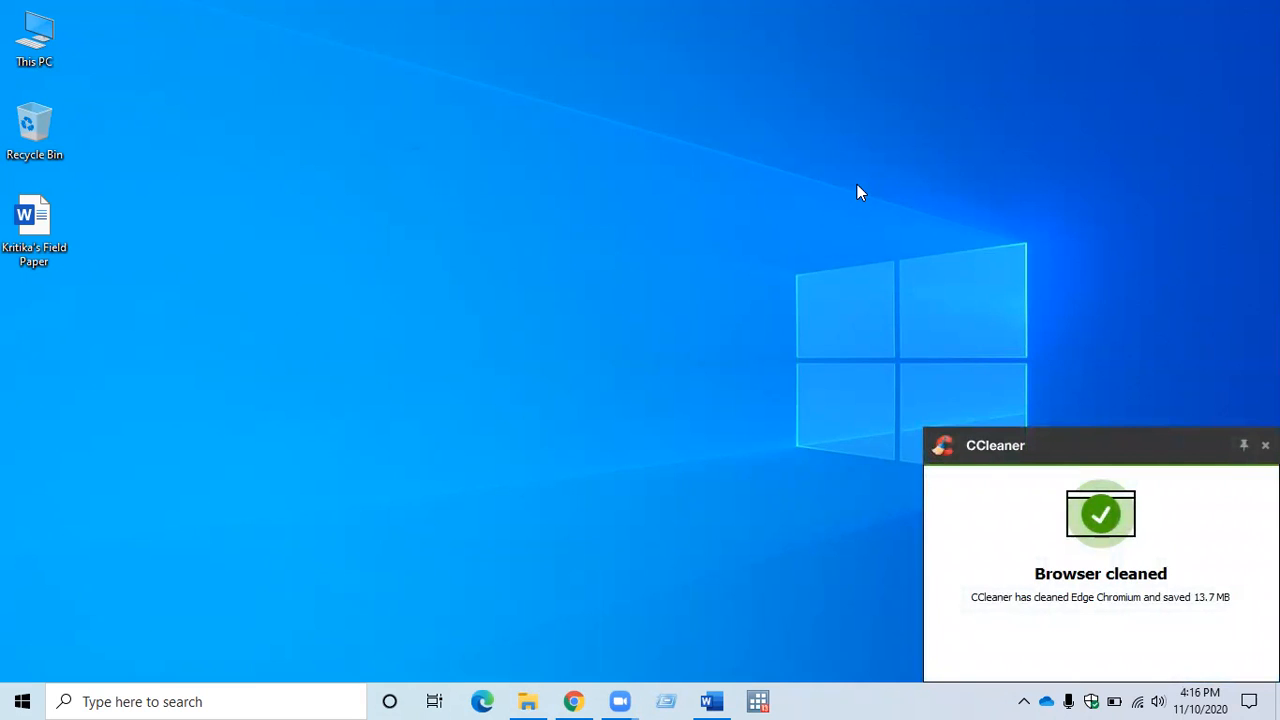
# Switch to Chrome, open the bookmarked Texmaker website in a new tab, and go to the version 5.0.4 download page.
pyautogui.click(573, 701)
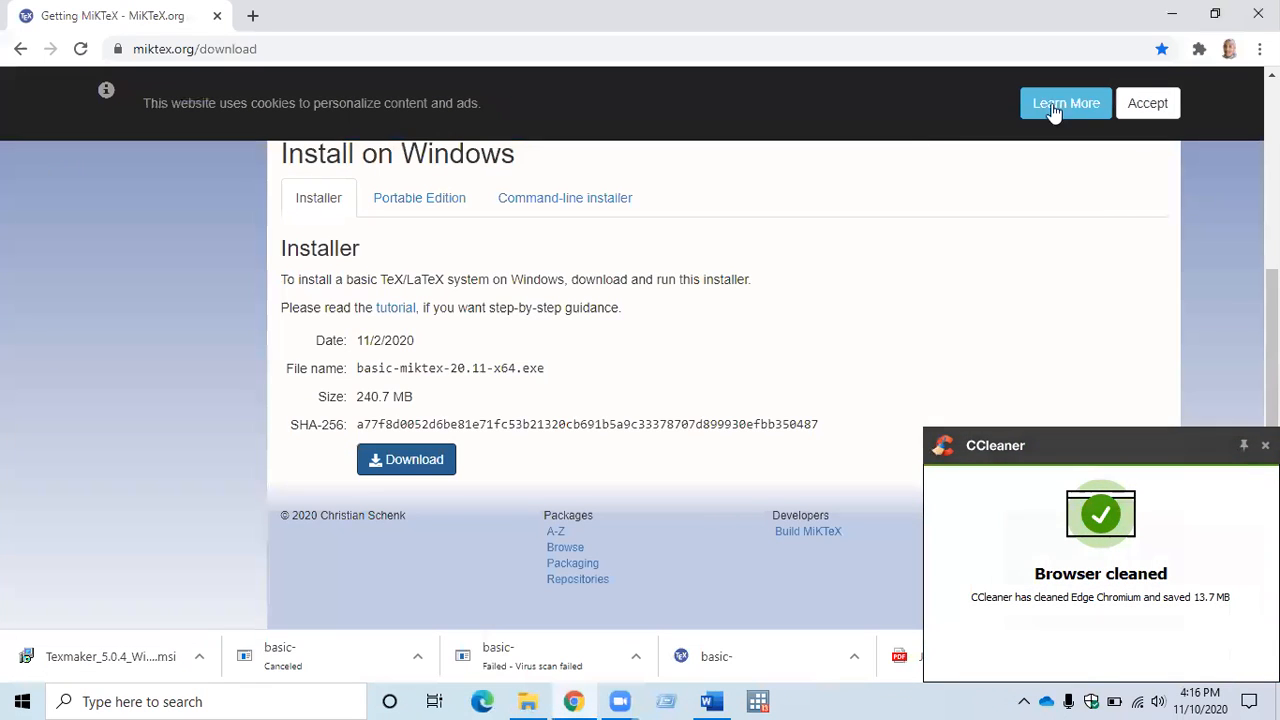
pyautogui.click(253, 17)
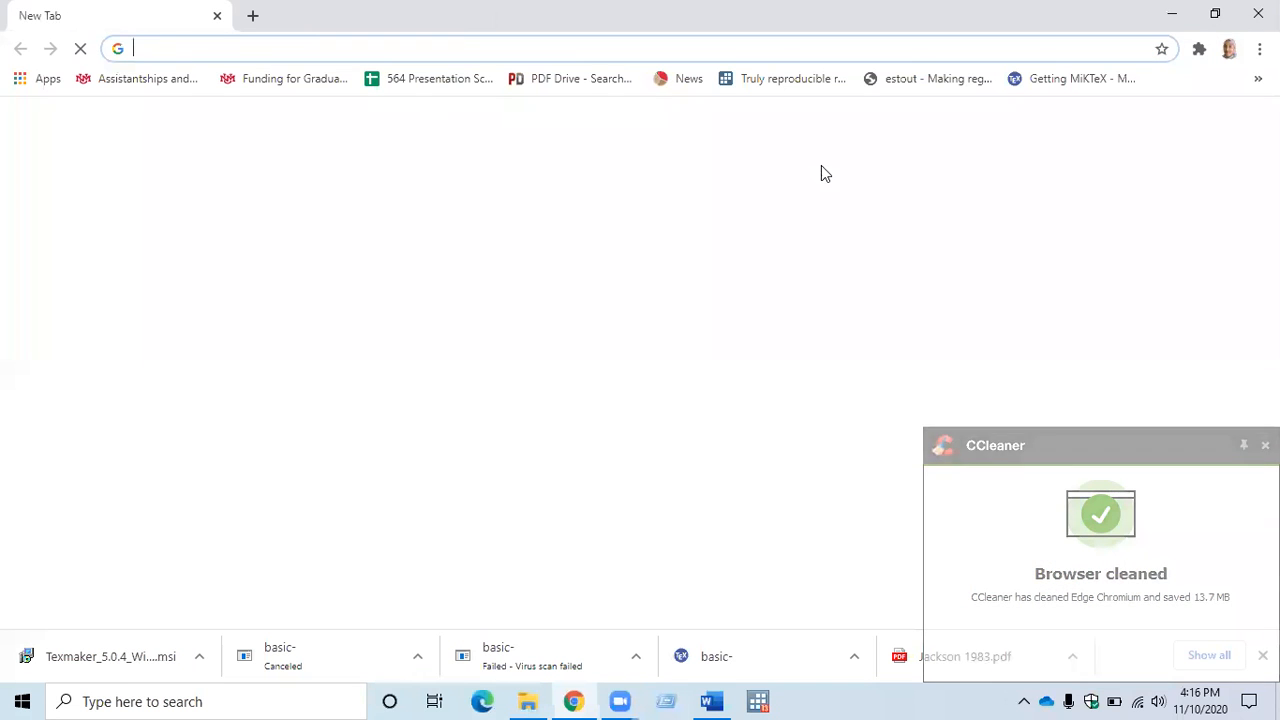
pyautogui.click(1258, 78)
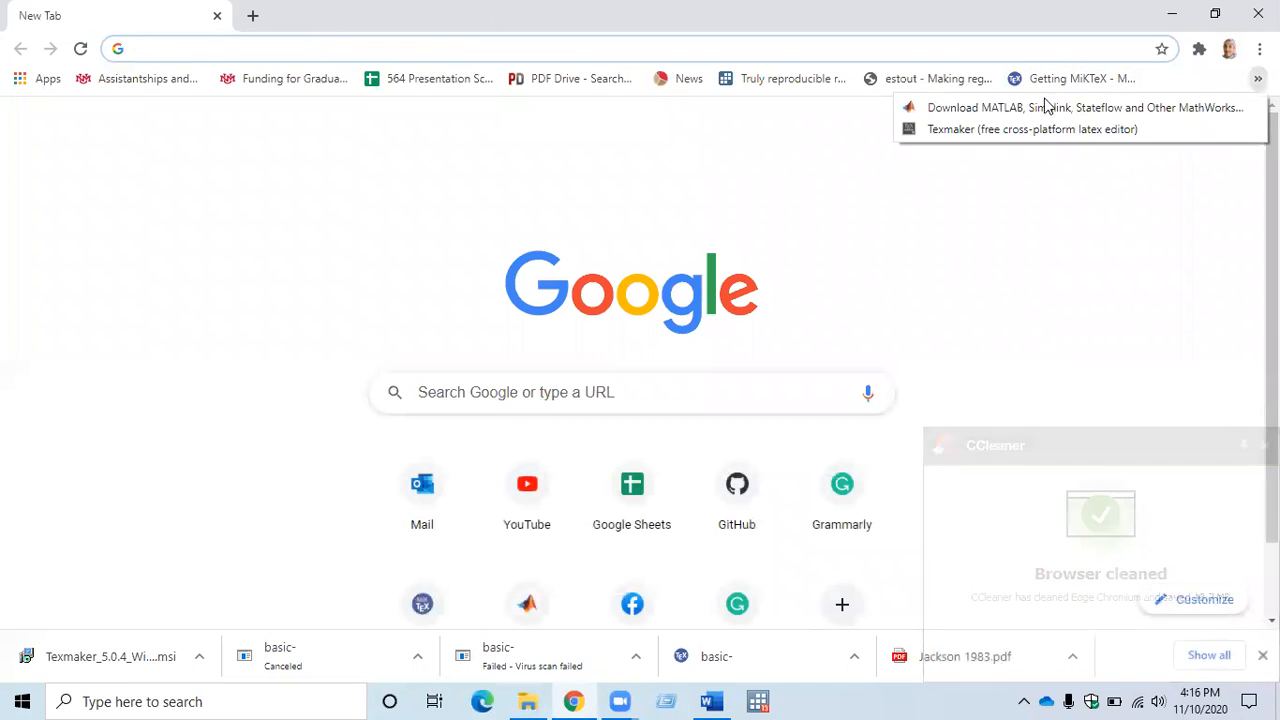
pyautogui.click(983, 128)
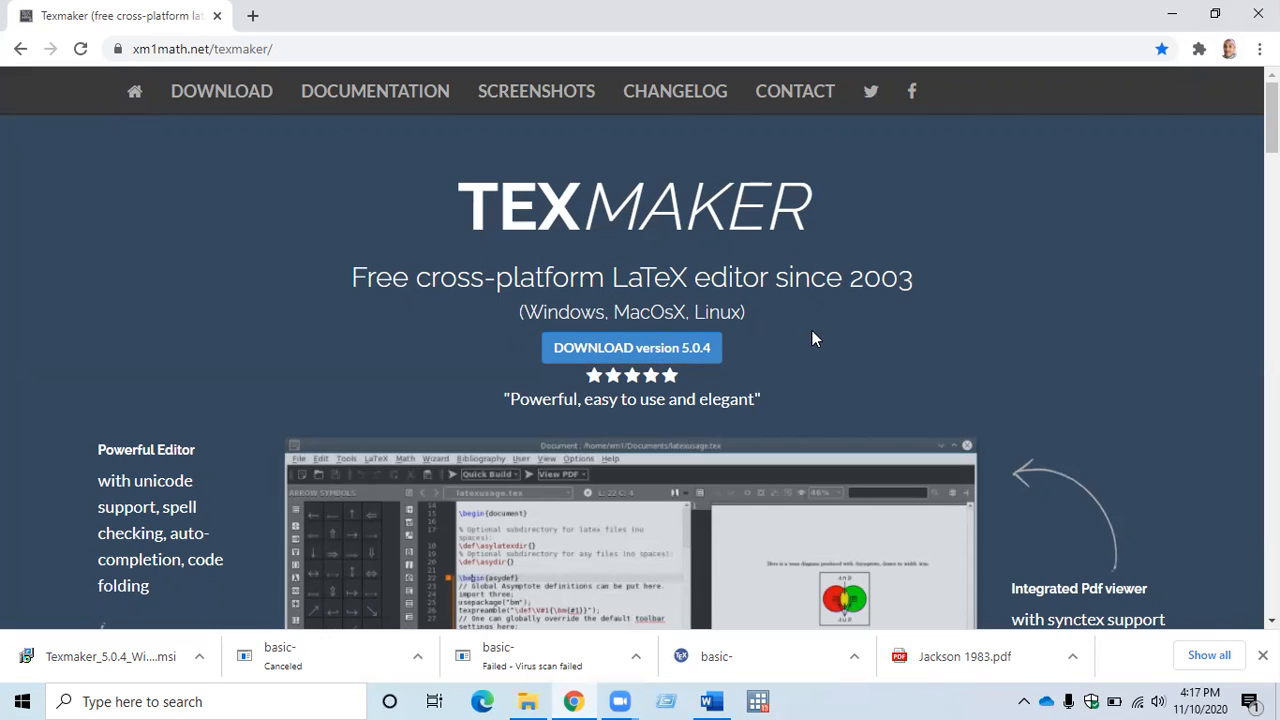
pyautogui.click(604, 357)
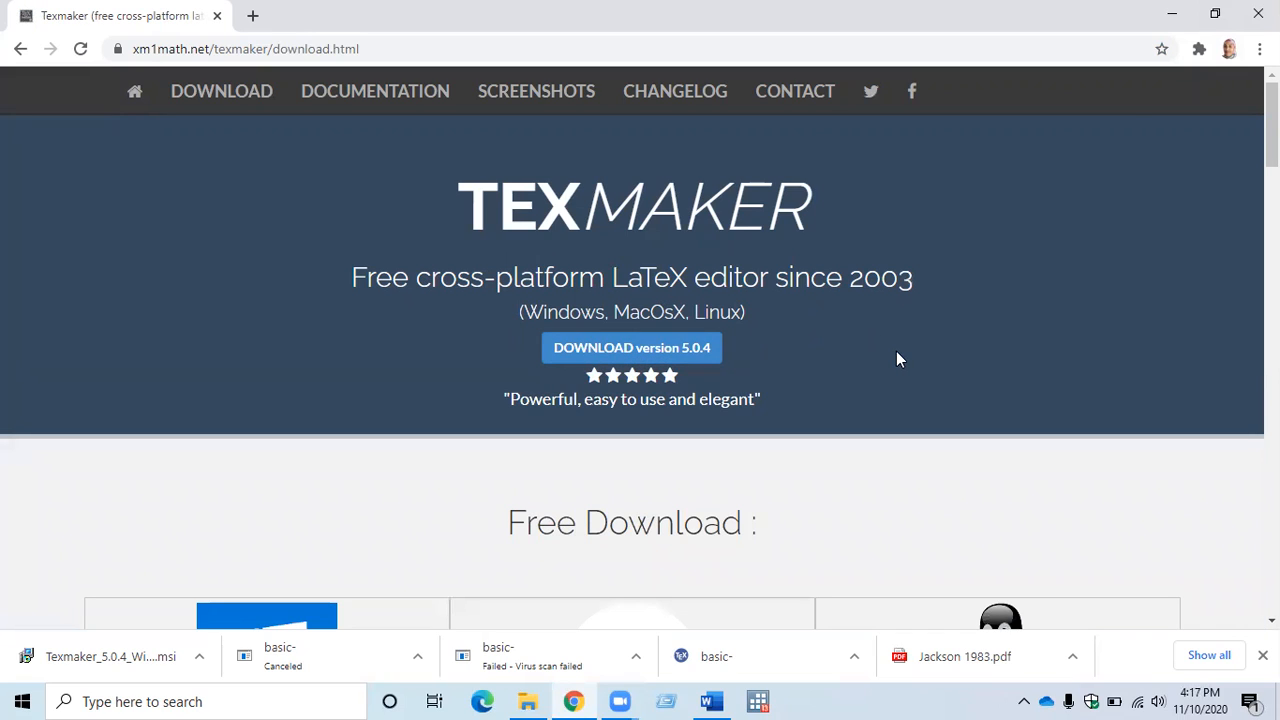
# Download the 64-bit Windows desktop installer Texmaker_5.0.4_Win_x64.msi and minimise the browser.
pyautogui.scroll(-2, 896, 360)
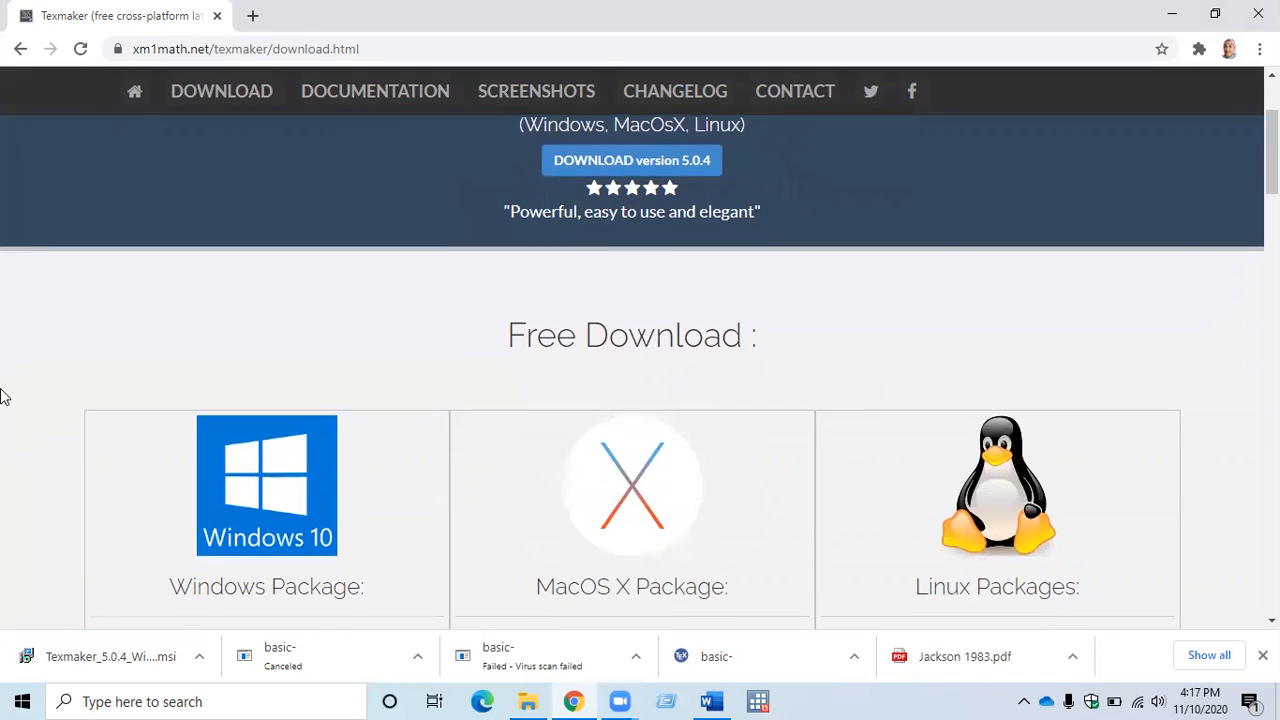
pyautogui.scroll(-1, 2, 390)
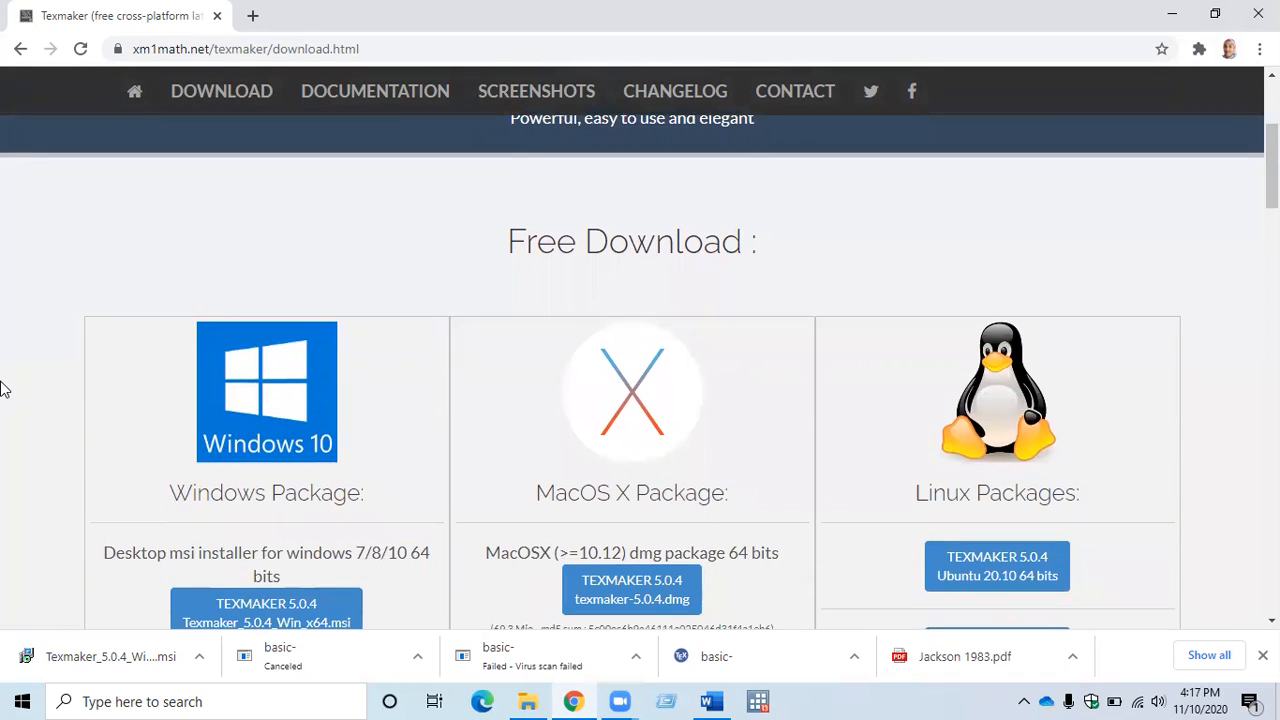
pyautogui.scroll(-1, 52, 398)
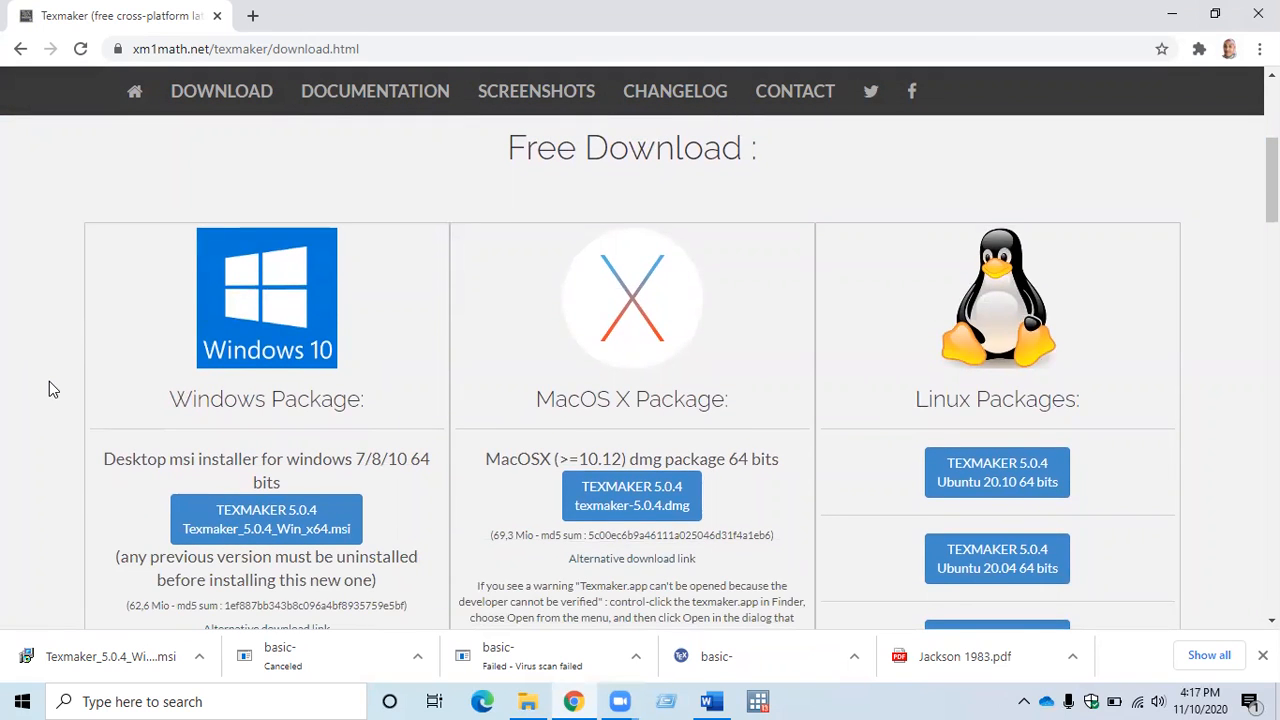
pyautogui.scroll(-1, 55, 385)
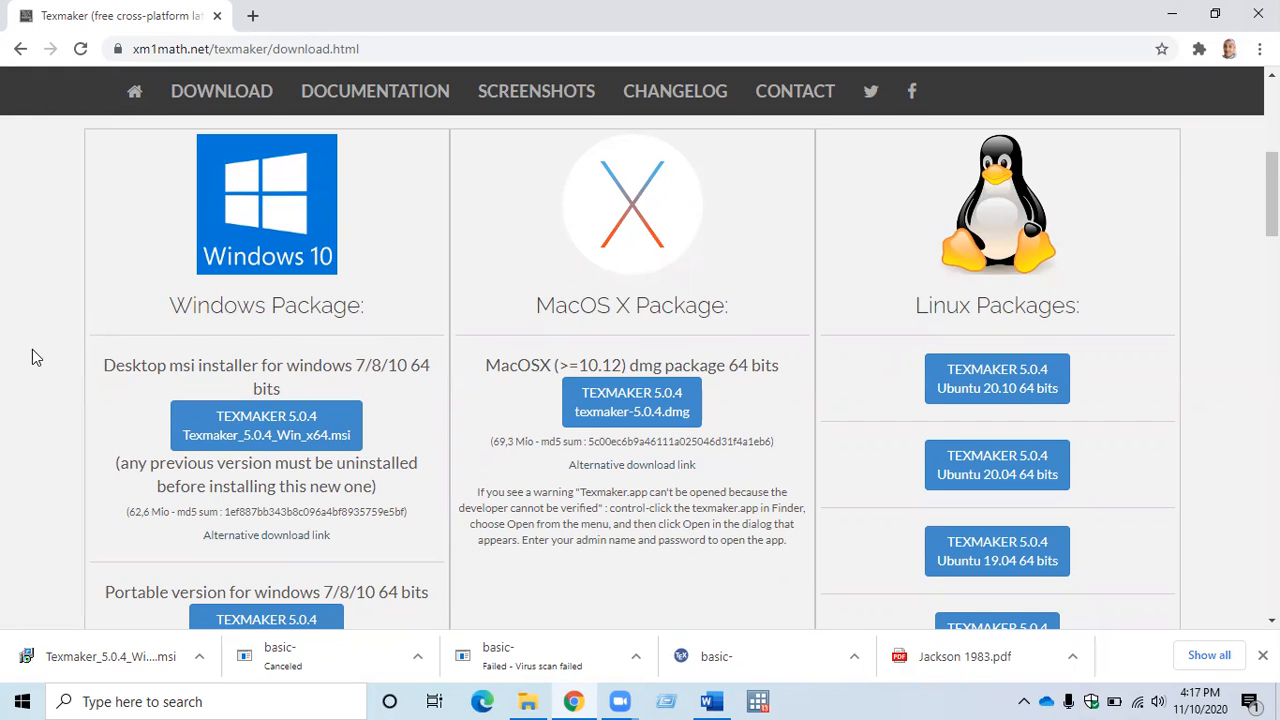
pyautogui.scroll(-1, 32, 357)
pyautogui.scroll(1, 32, 357)
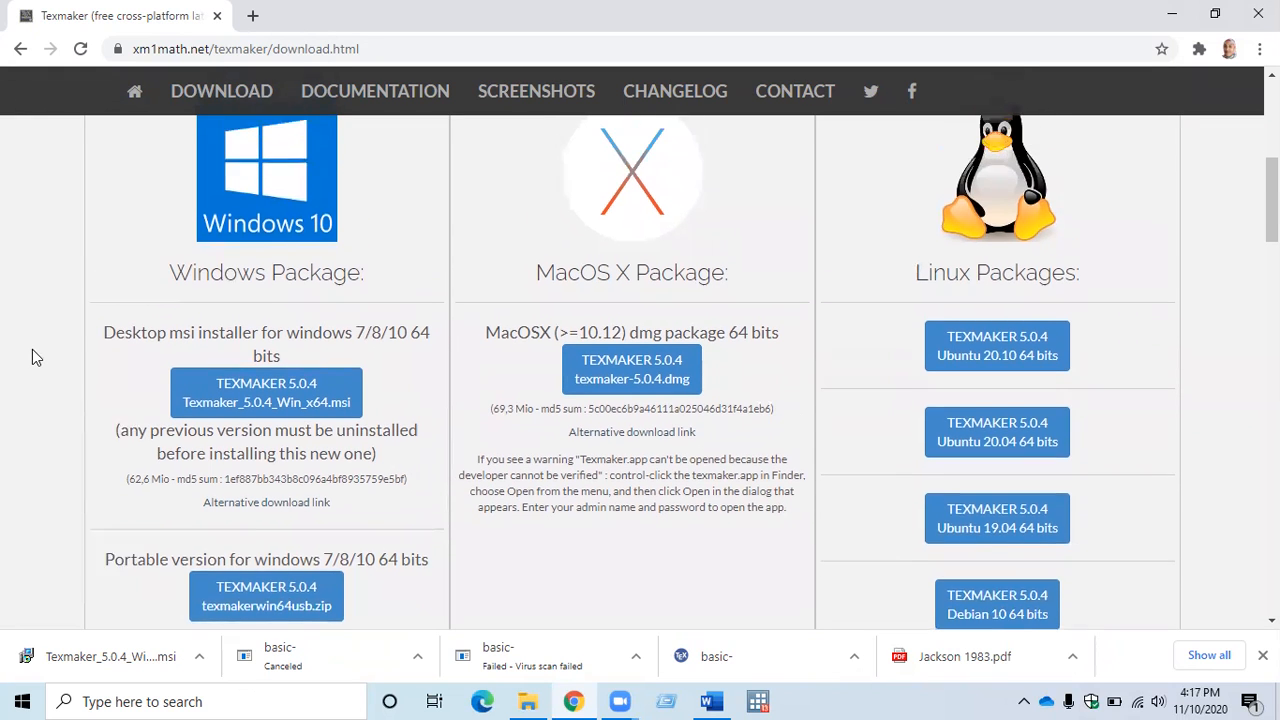
pyautogui.scroll(-1, 4, 368)
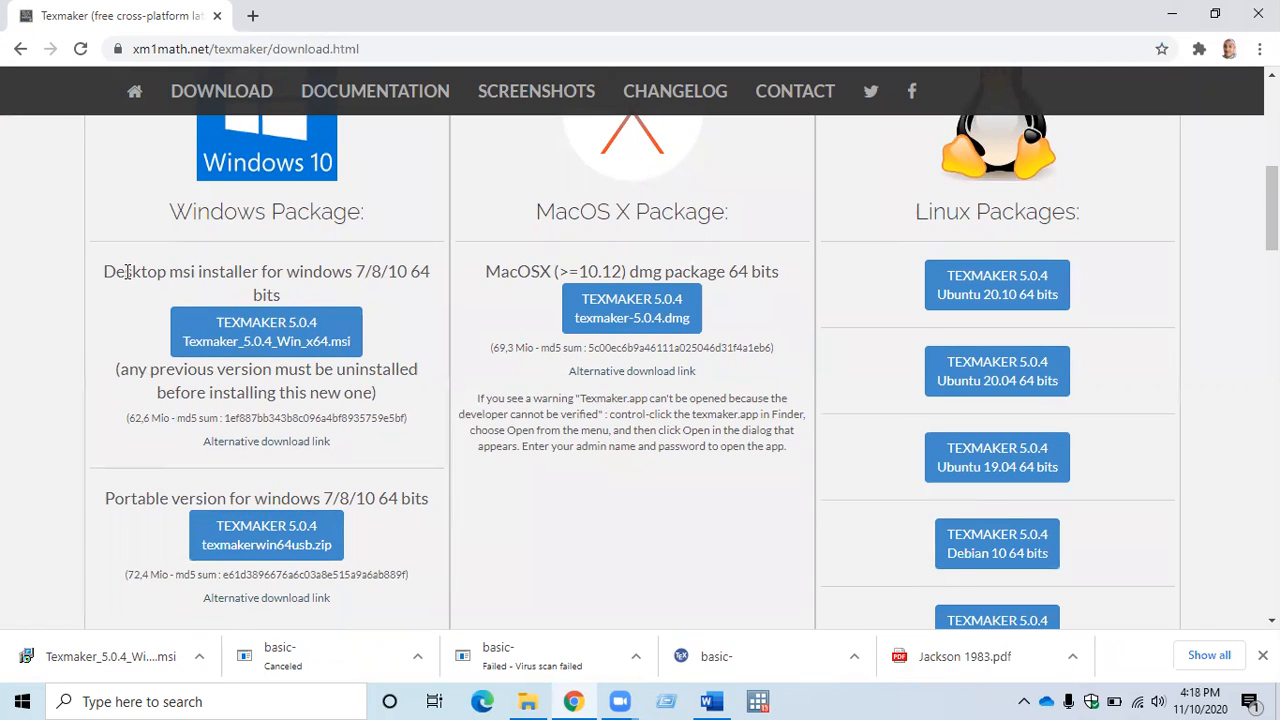
pyautogui.click(257, 331)
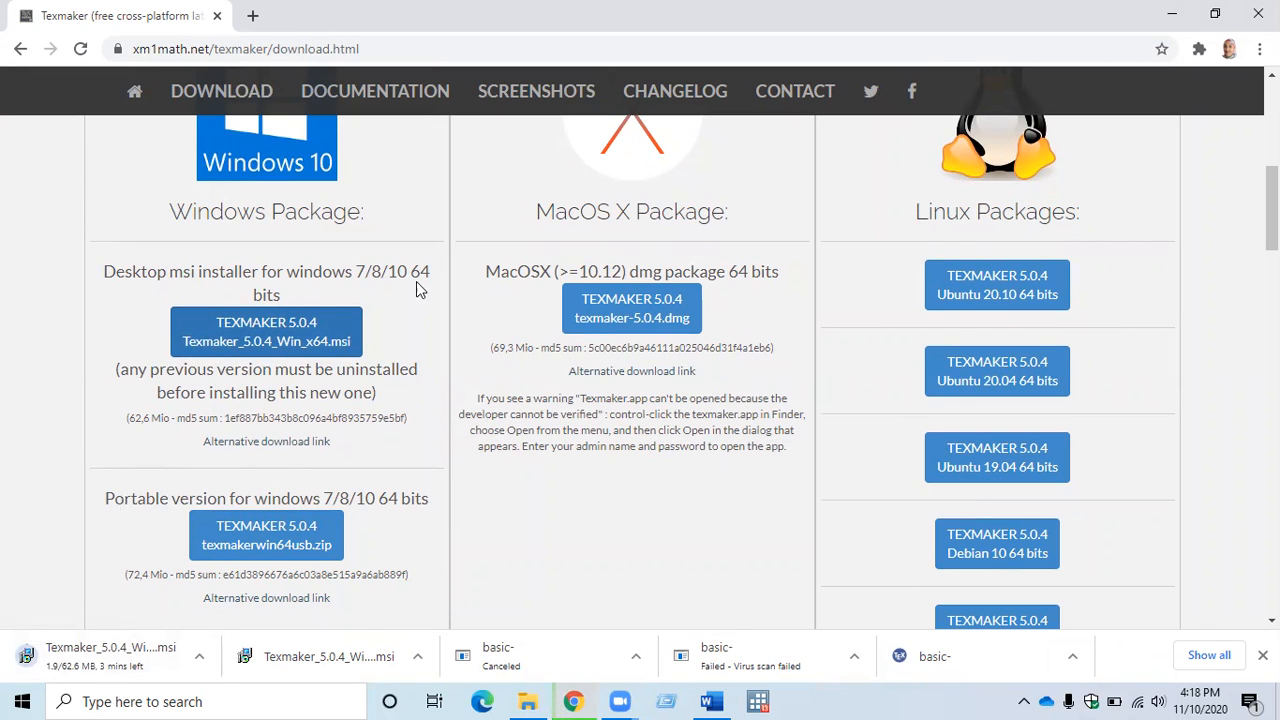
pyautogui.click(1172, 10)
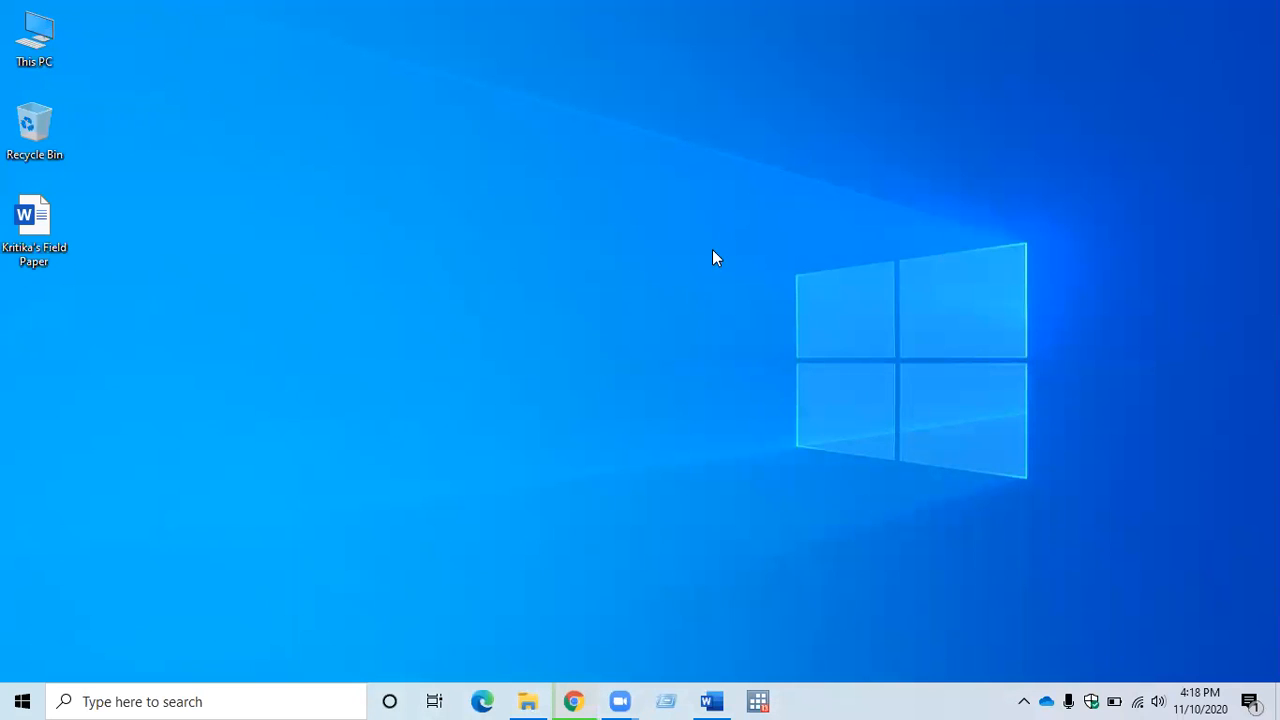
# Switch to File Explorer, start the Texmaker_5.0.4_Win_x64 installer from the Downloads folder, and minimise the folder window.
pyautogui.click(528, 701)
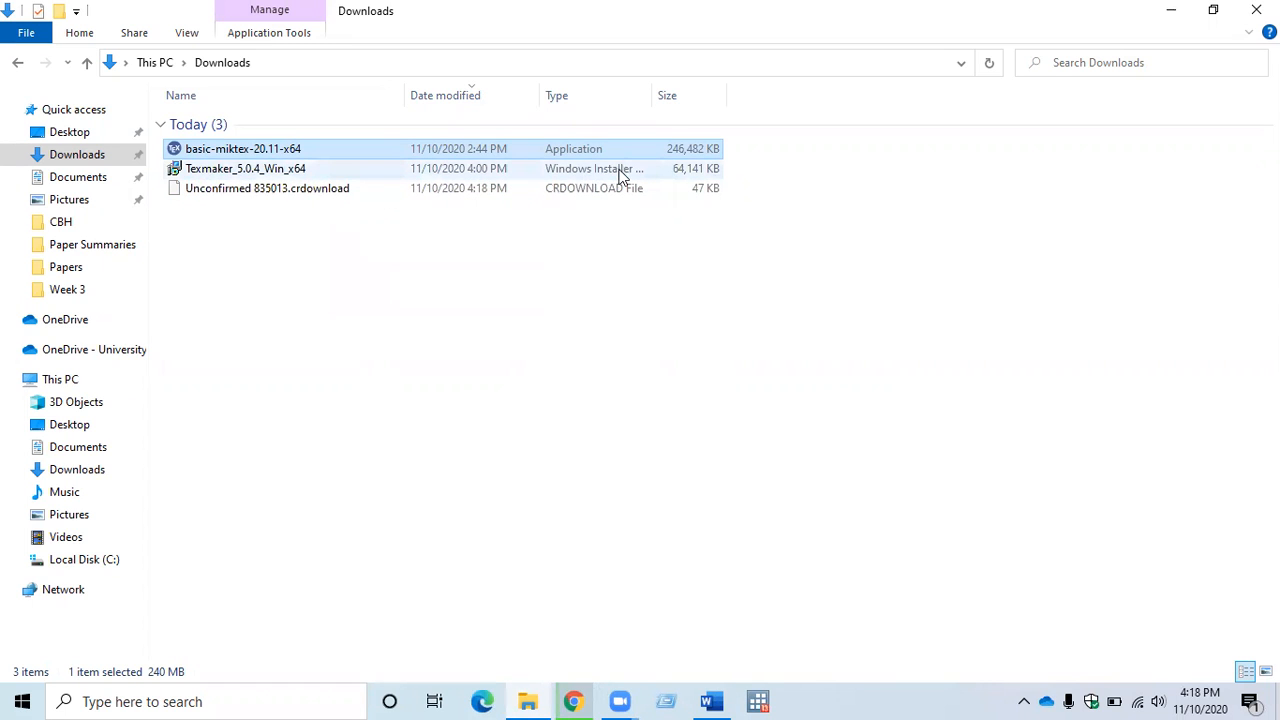
pyautogui.click(226, 170)
pyautogui.rightClick(230, 170)
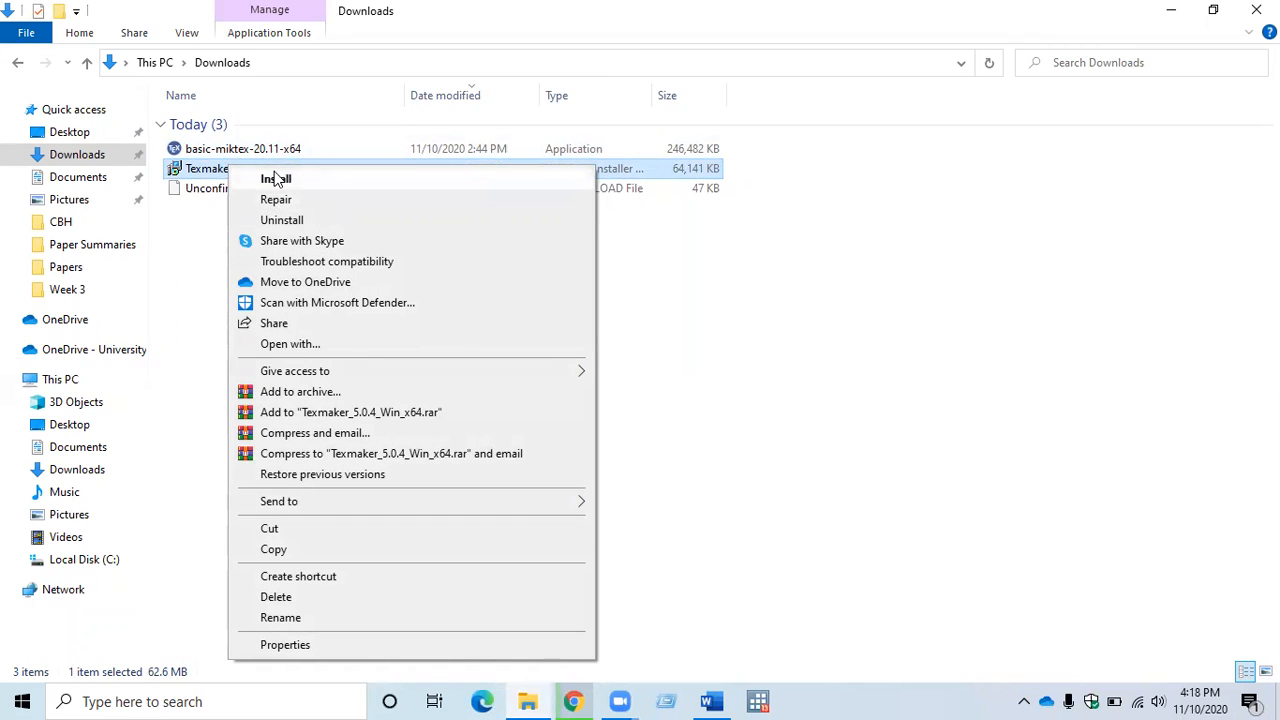
pyautogui.click(270, 178)
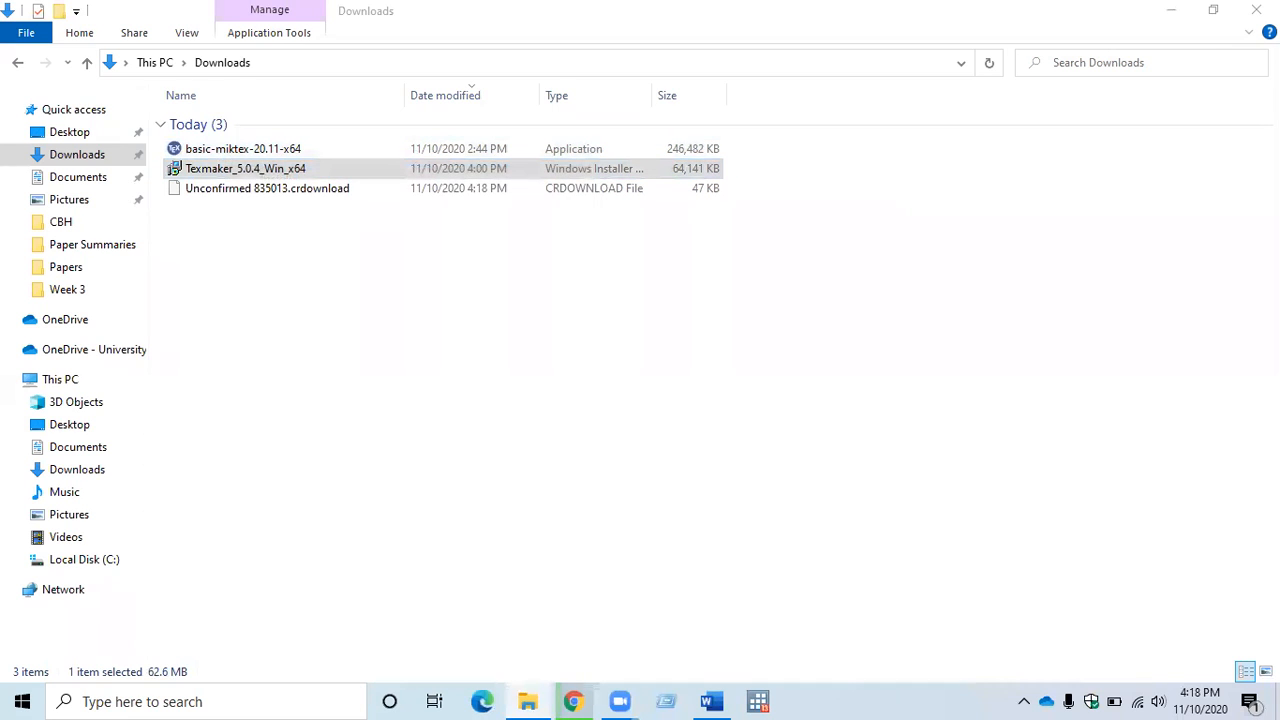
pyautogui.click(1170, 15)
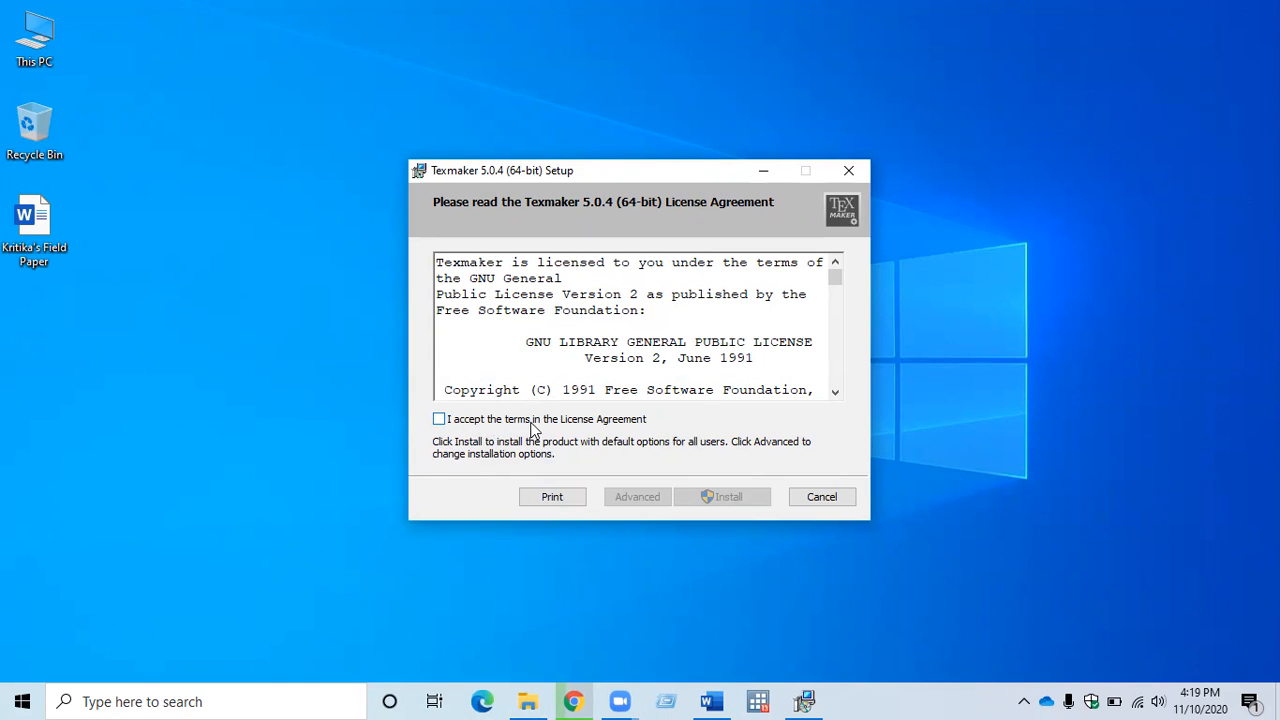
# Accept the Texmaker 5.0.4 license agreement, install it with the default options for all users, and minimise the setup window.
pyautogui.click(439, 419)
pyautogui.click(733, 499)
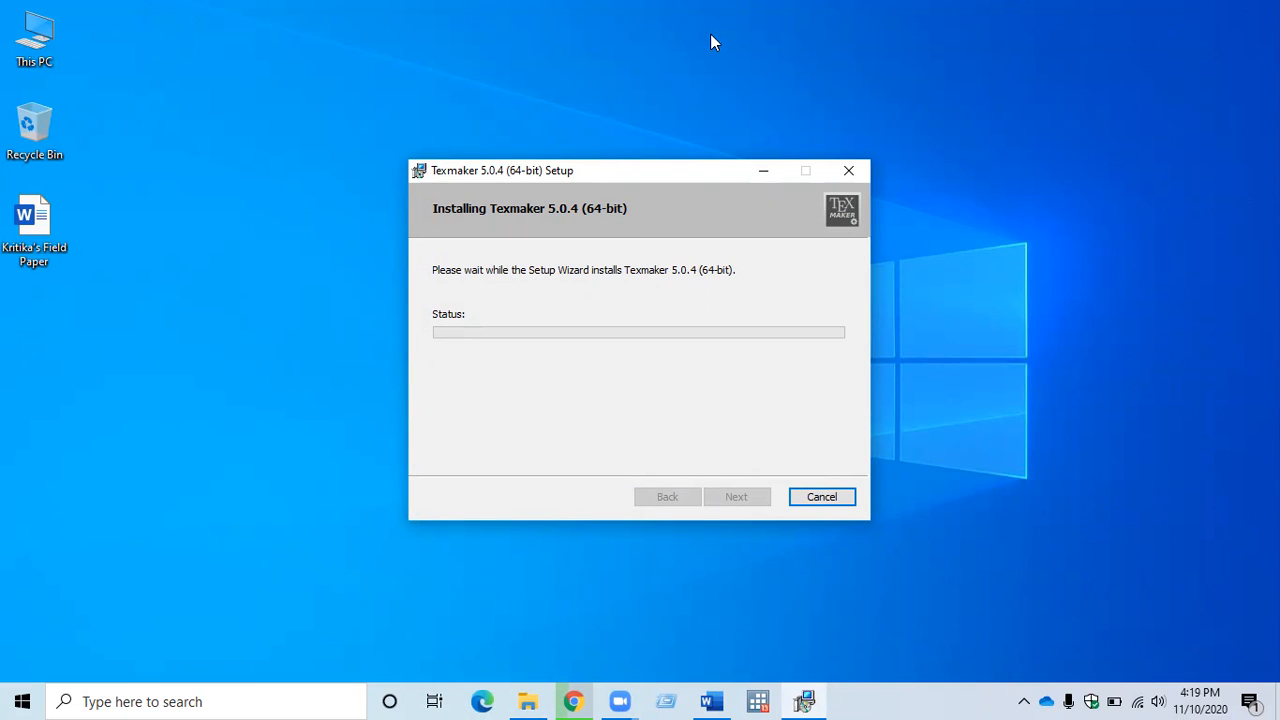
pyautogui.click(762, 177)
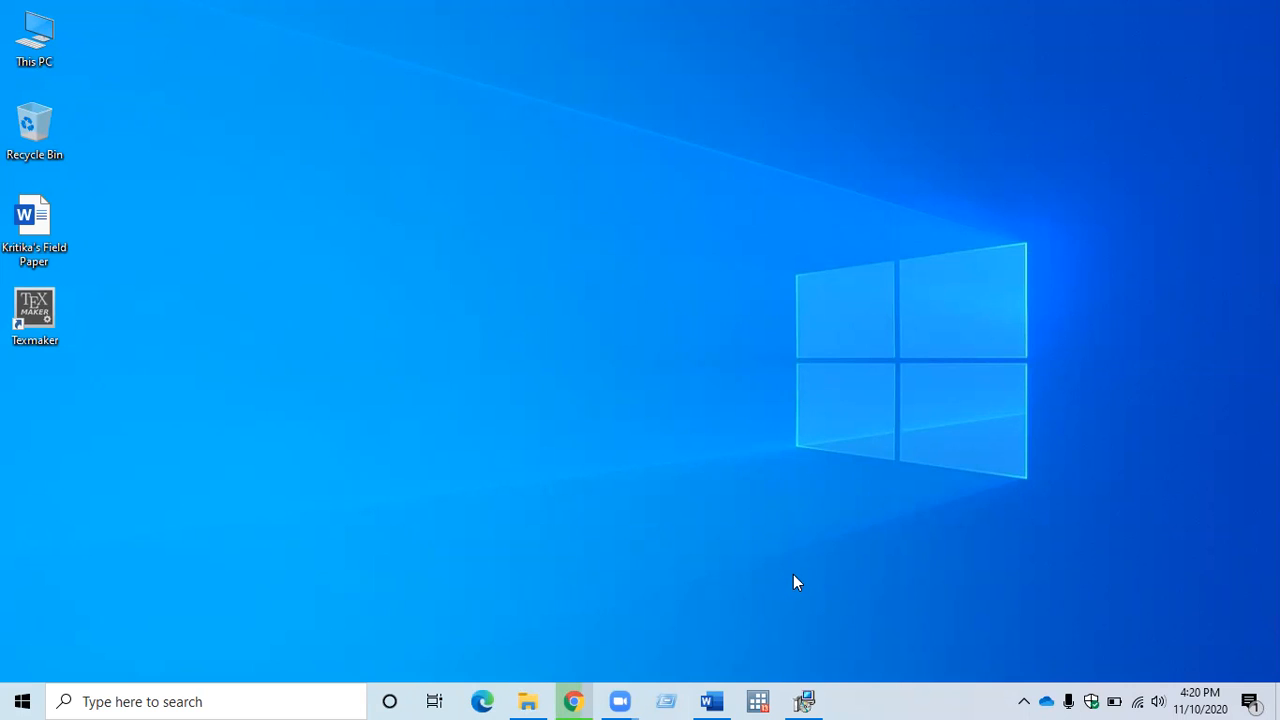
# Finish the restored Texmaker setup wizard with launch on exit enabled, maximise the opened Texmaker window, and minimise it.
pyautogui.click(806, 701)
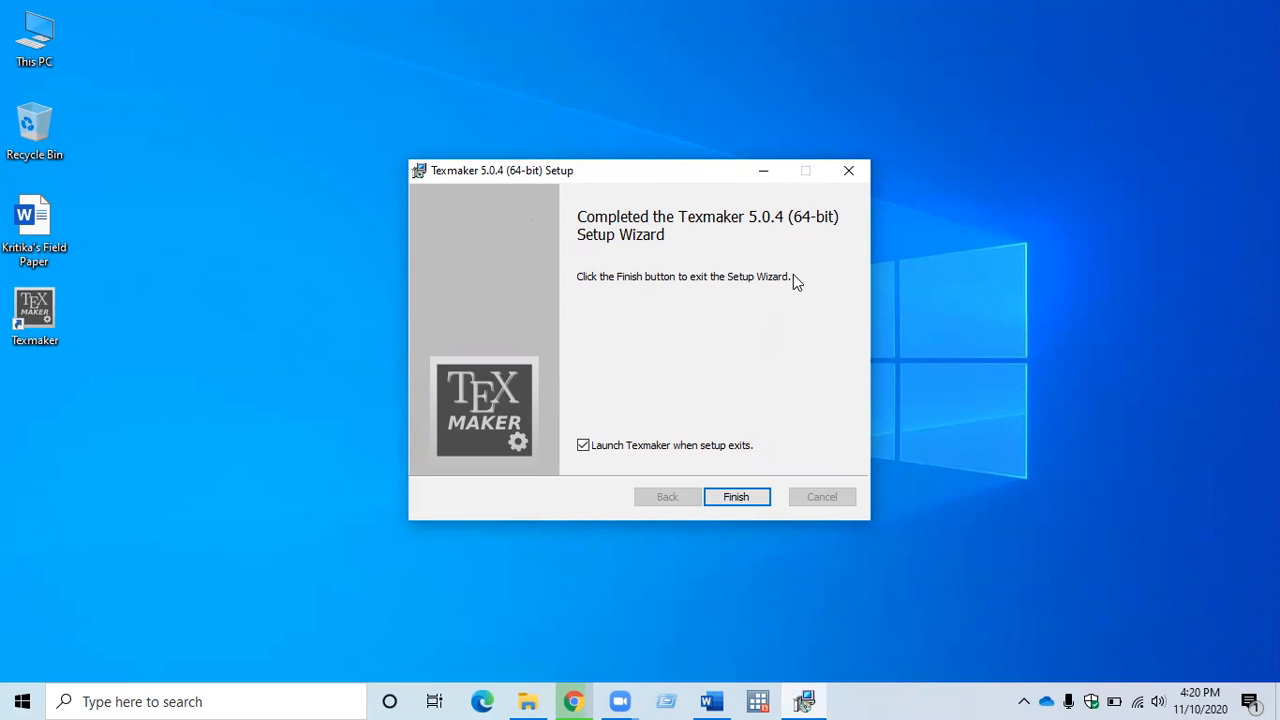
pyautogui.click(738, 498)
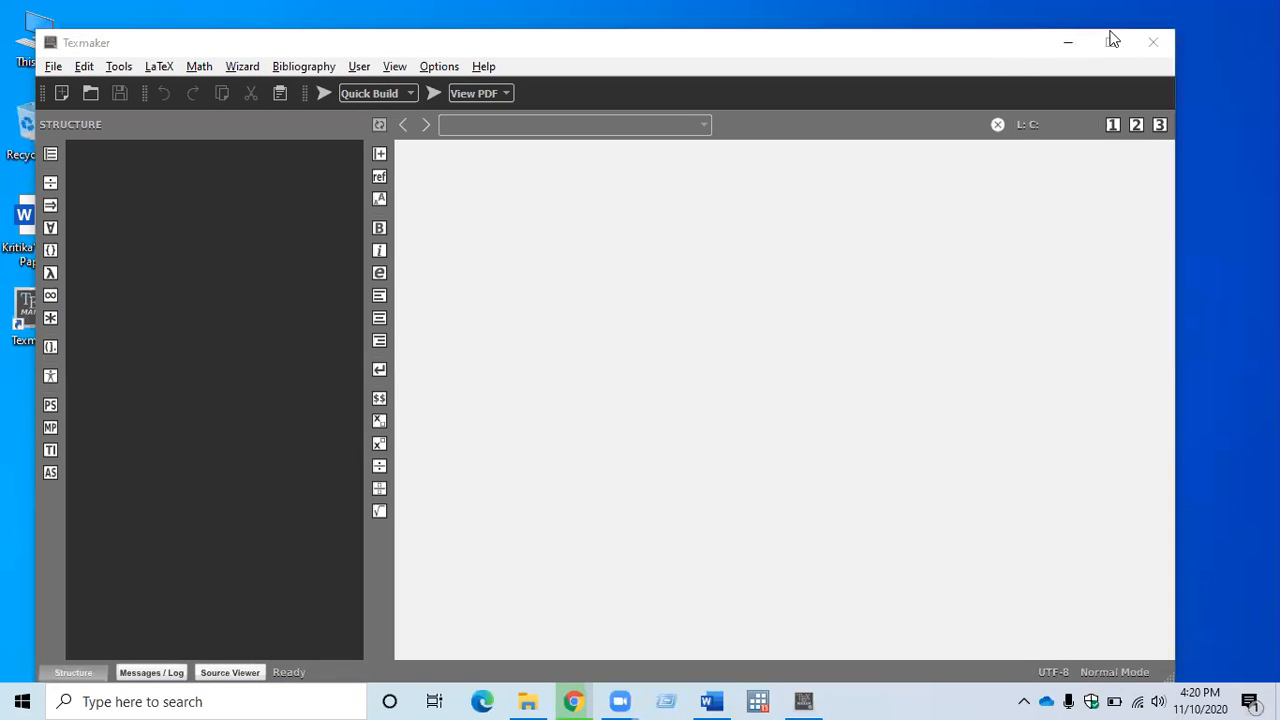
pyautogui.click(1112, 44)
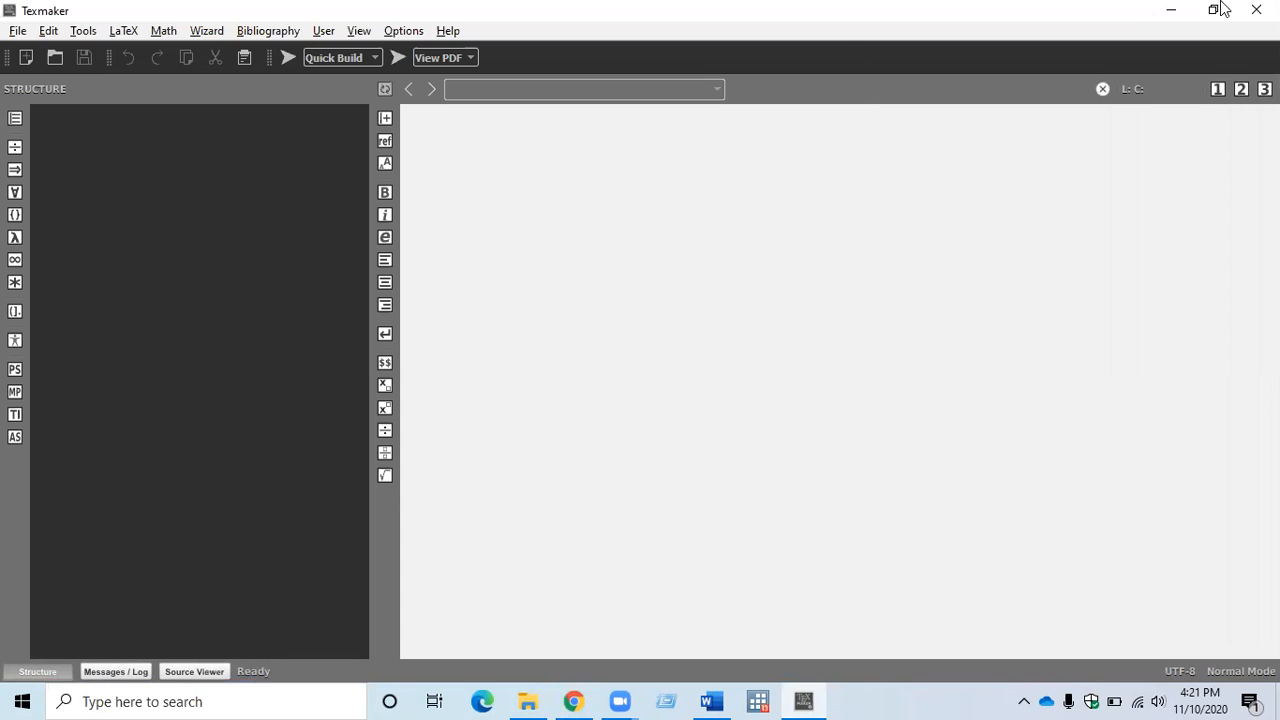
pyautogui.click(1165, 9)
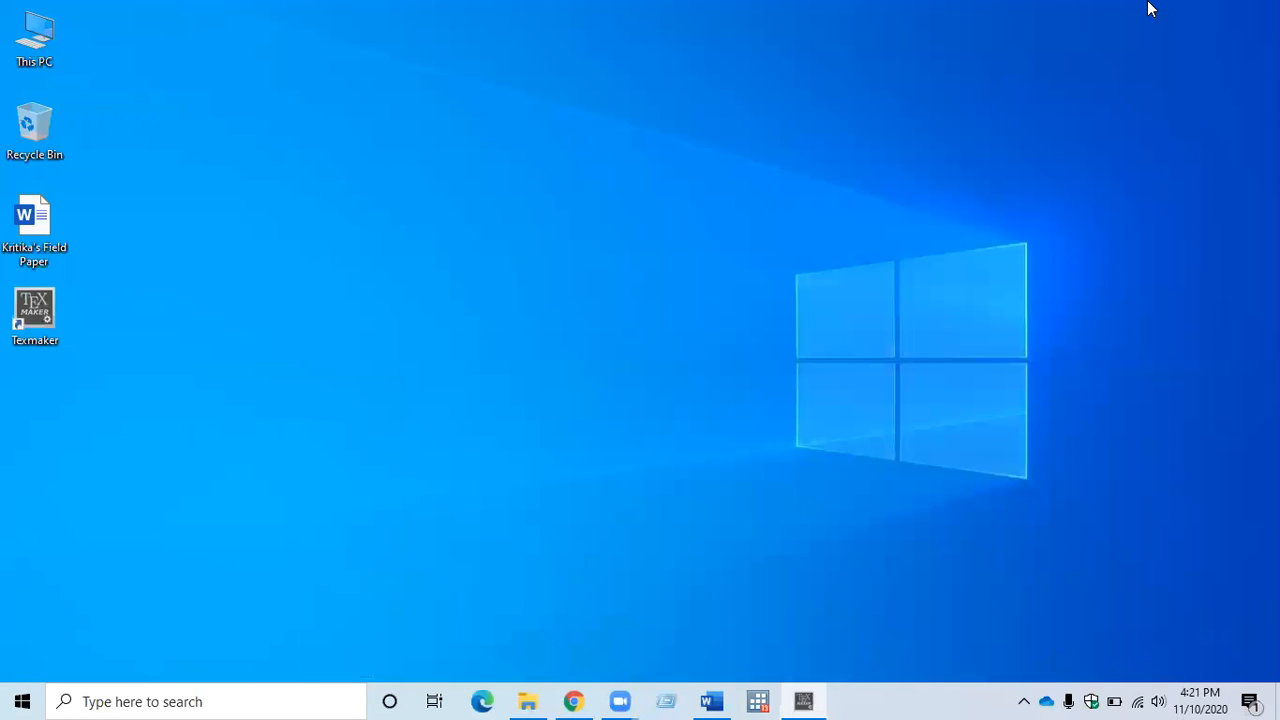